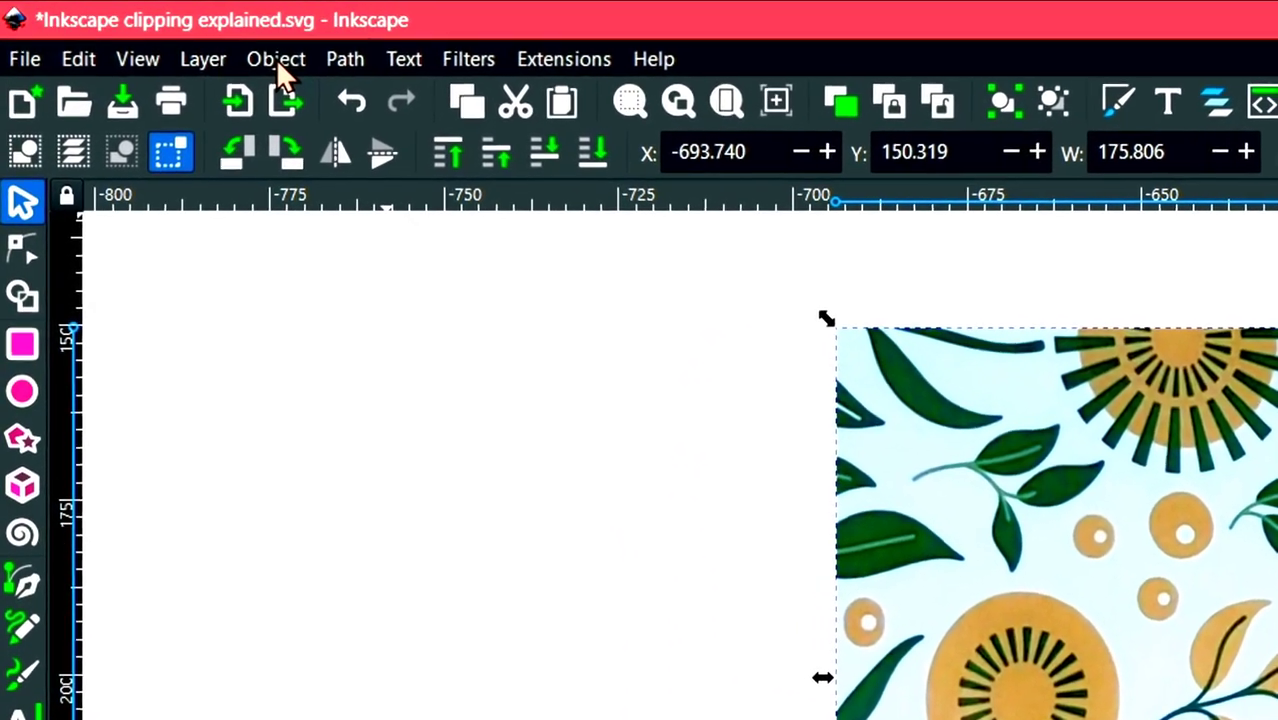
Step: Clip the floral pattern image with the blue ellipse using Set Clip
left_click(271, 58)
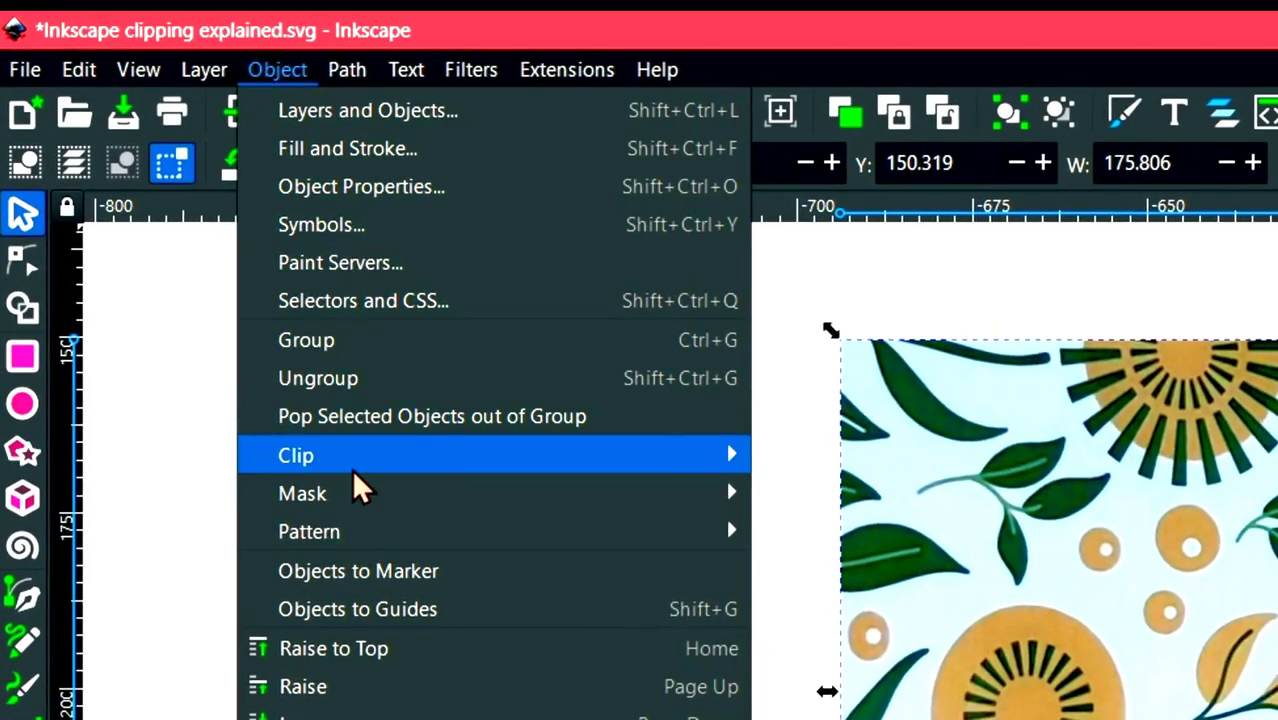
mouse_move(351, 460)
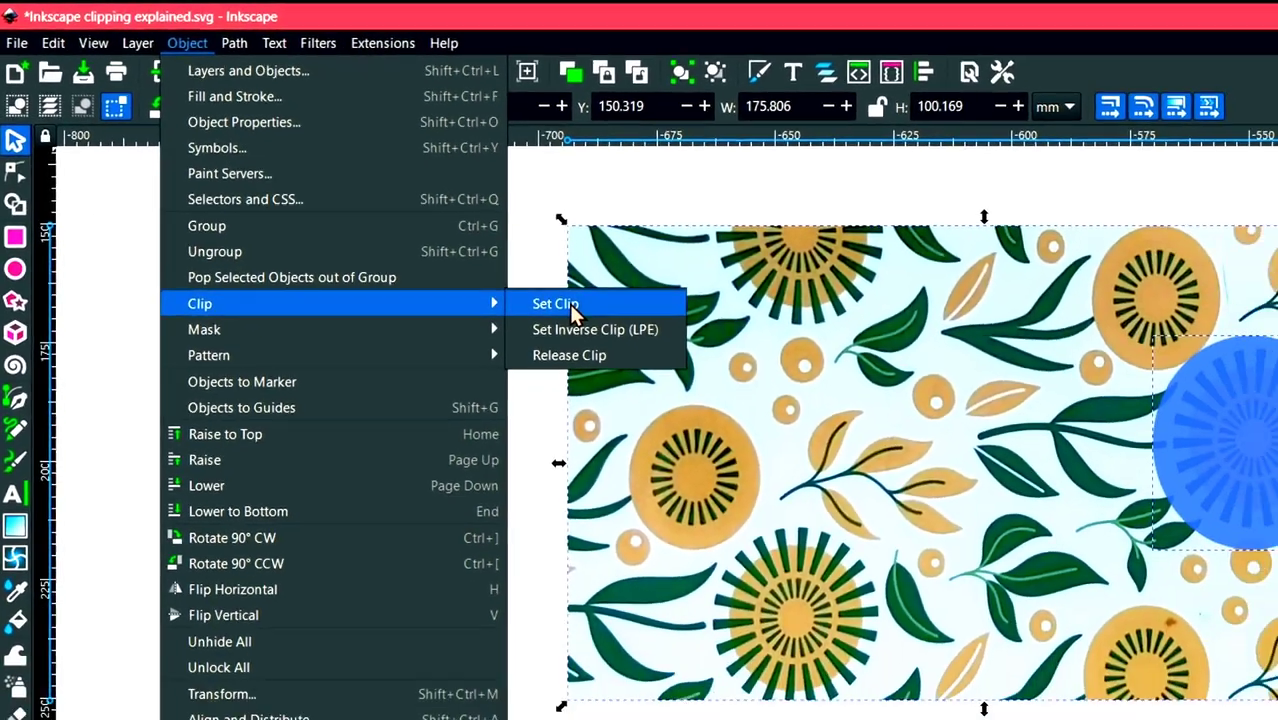
left_click(703, 383)
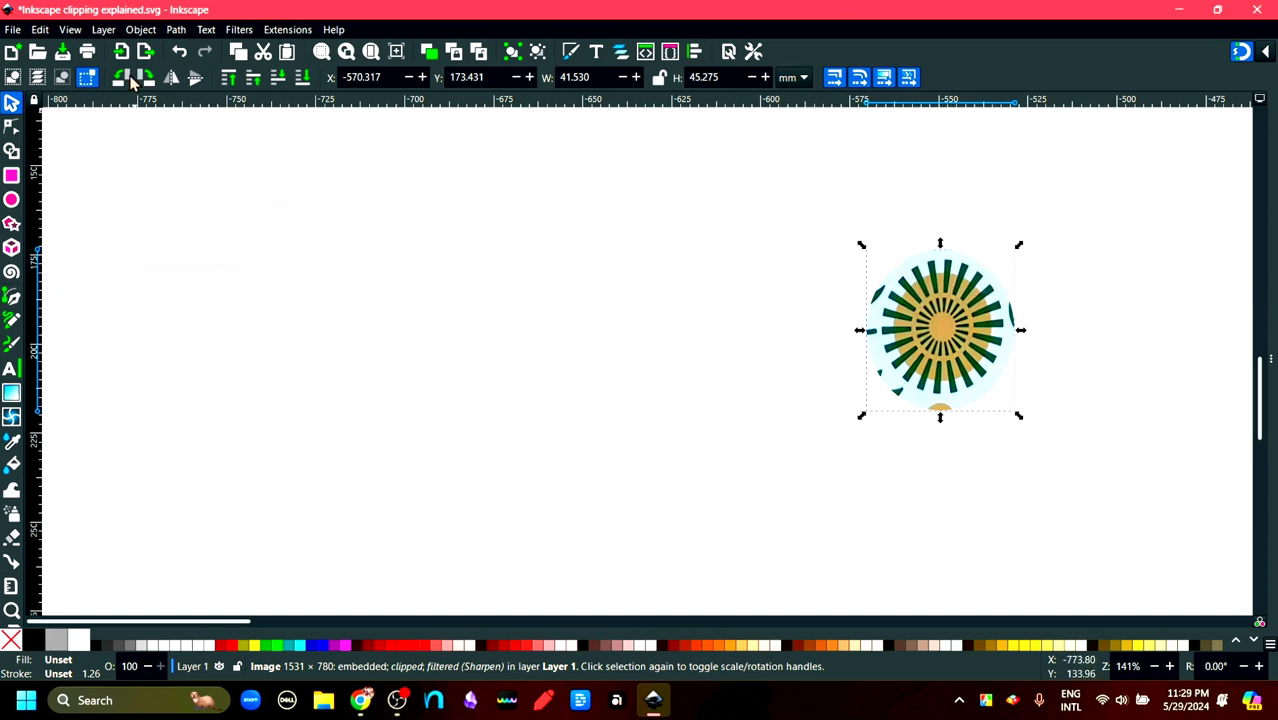
Step: Release the clip from the clipped floral pattern image
left_click(140, 29)
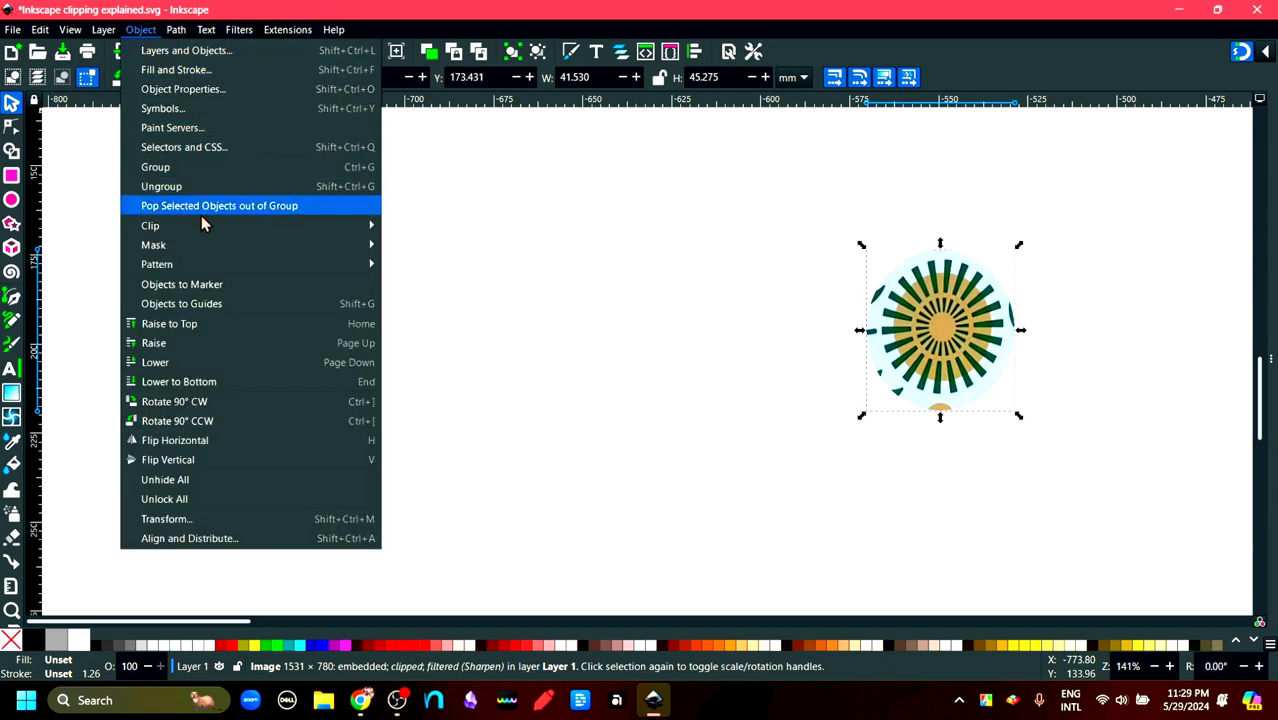
mouse_move(205, 228)
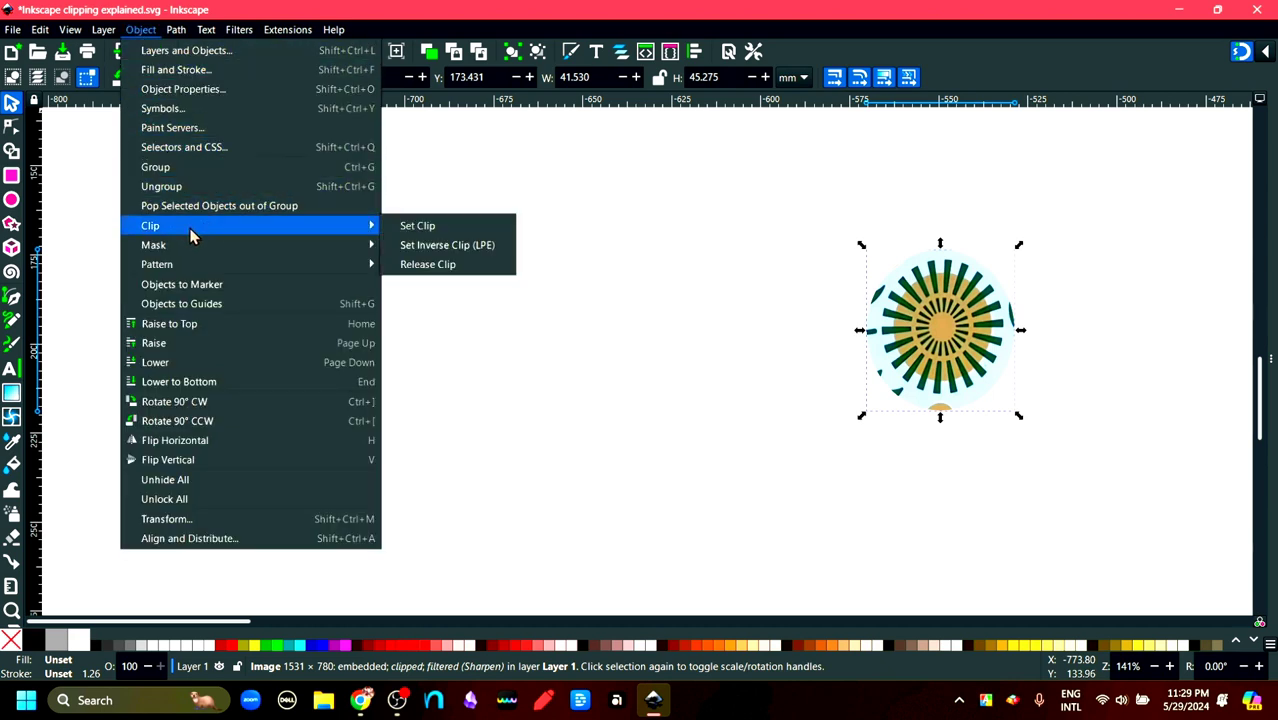
left_click(445, 270)
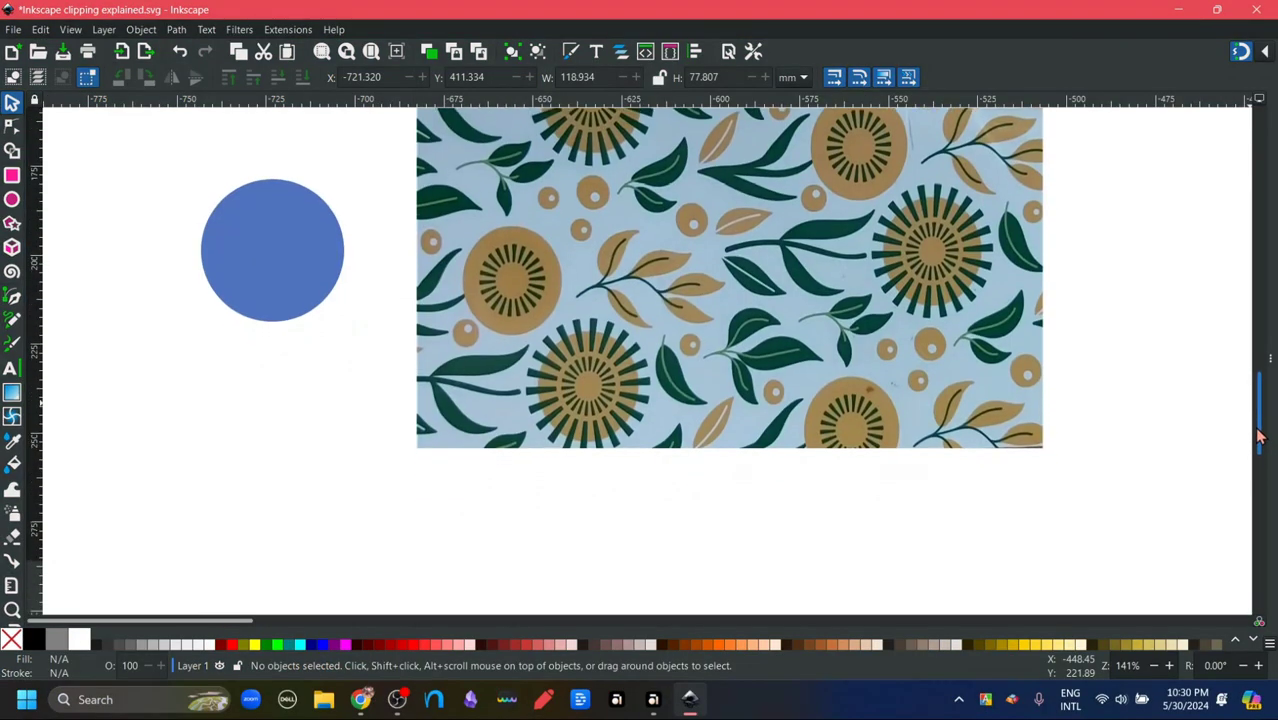
Step: Move the blue rounded freeform shape over the face in the portrait image
scroll(1256, 516, "down", 10)
left_click_drag(1256, 516, 1253, 554)
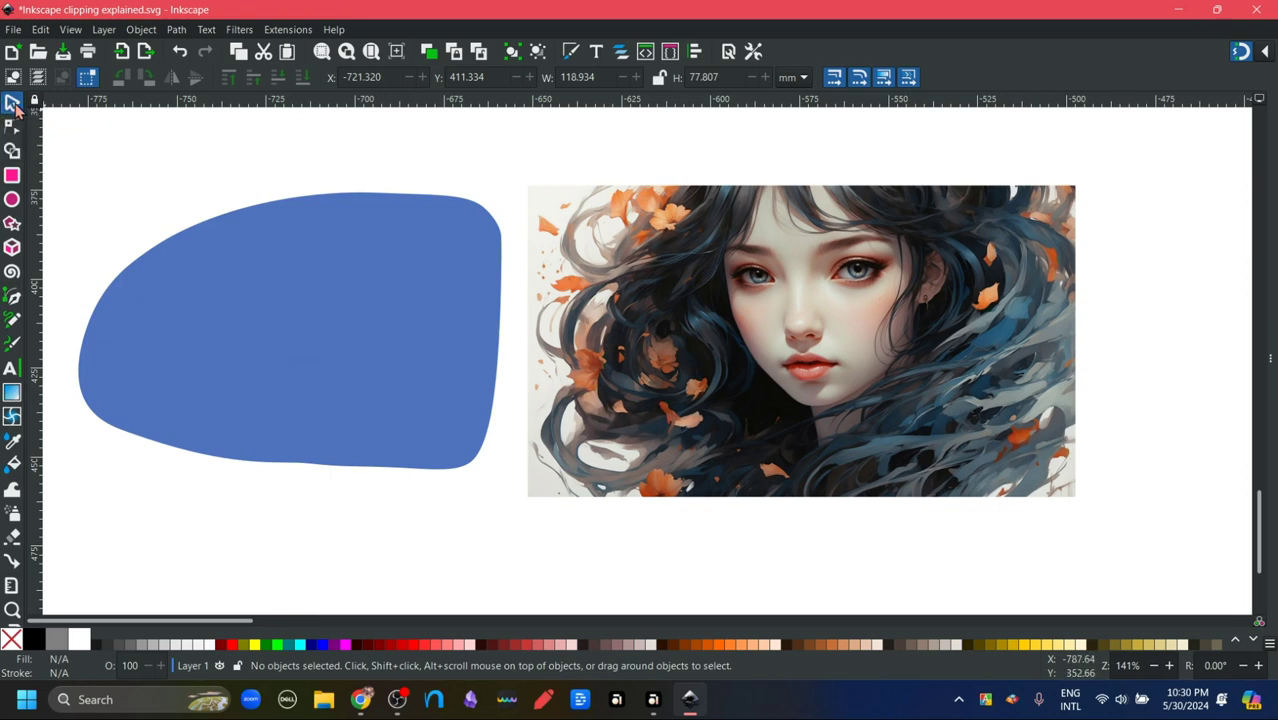
left_click_drag(304, 333, 826, 338)
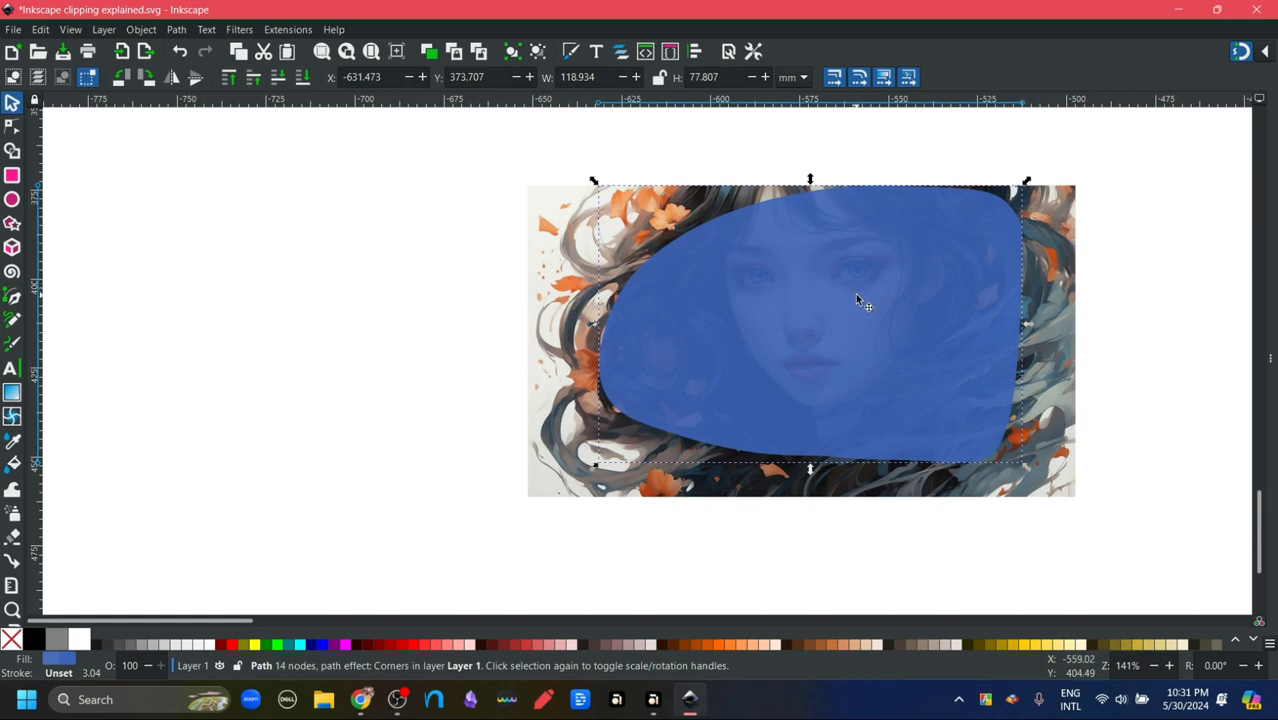
Step: Select the portrait image together with the blue freeform shape and clip the portrait to that shape with Set Clip
key("ctrl+7")
key("shift")
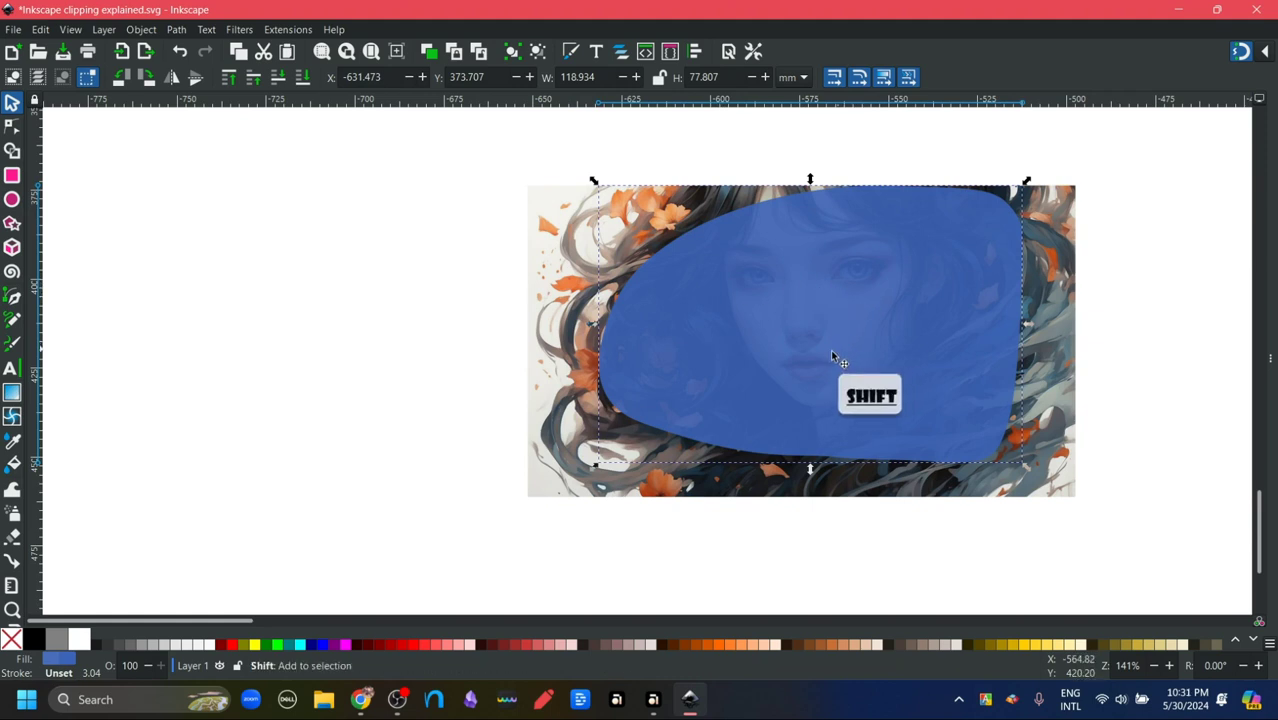
left_click(567, 386, "shift")
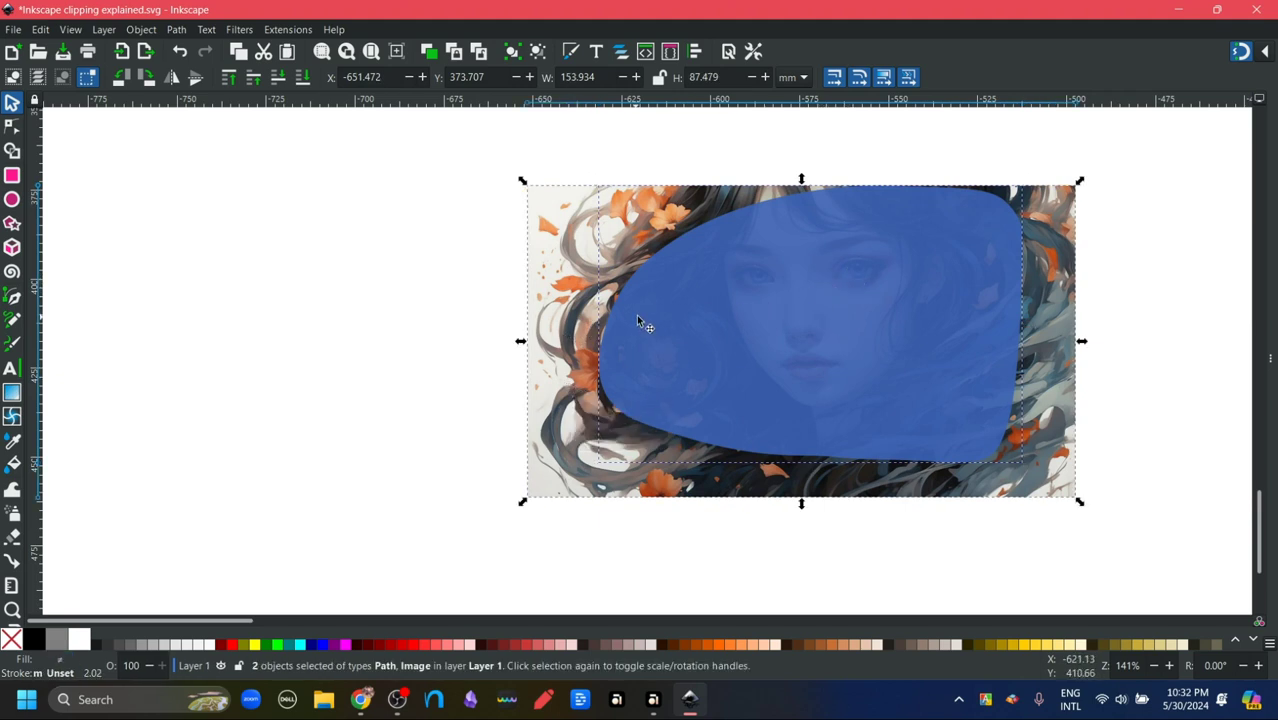
left_click(143, 30)
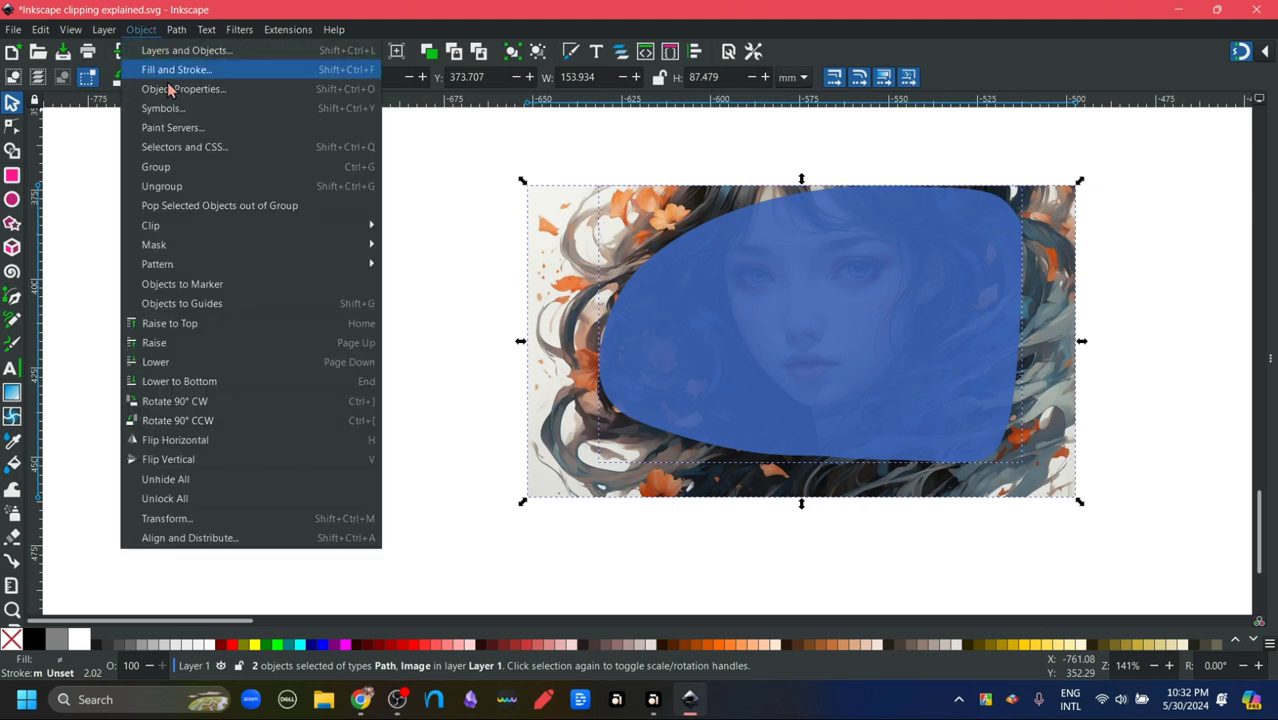
mouse_move(195, 231)
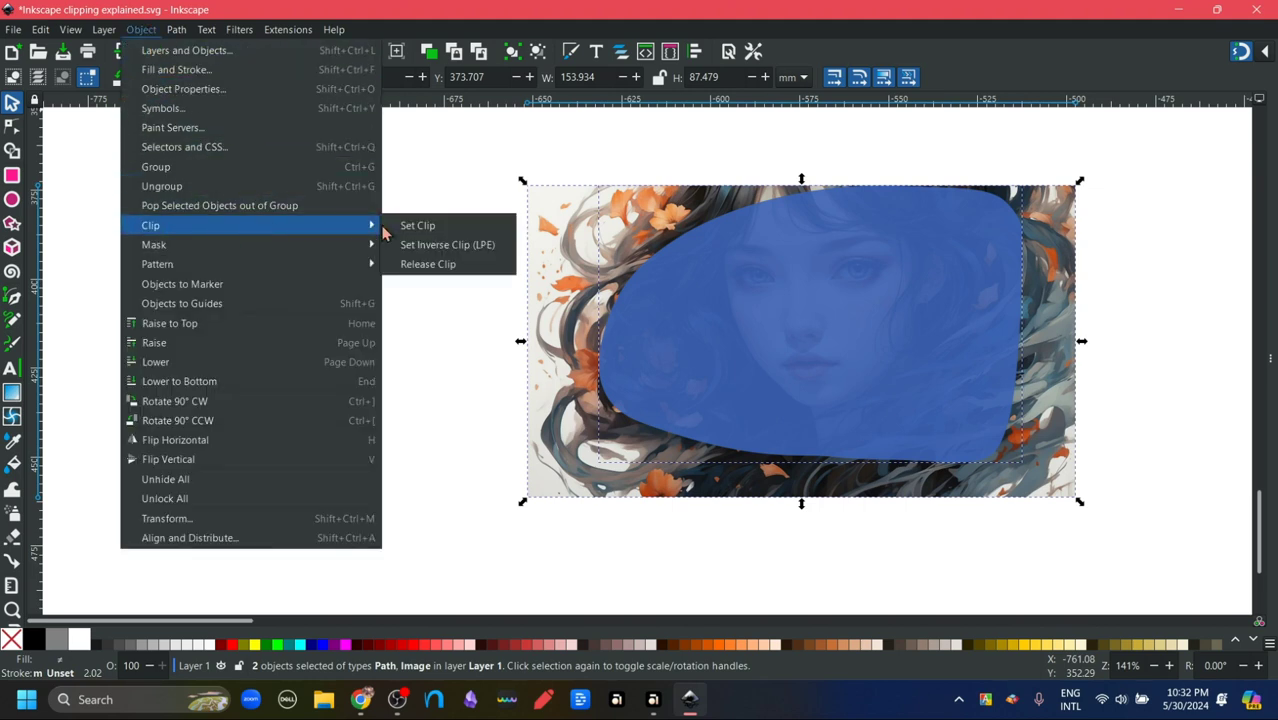
left_click(442, 226)
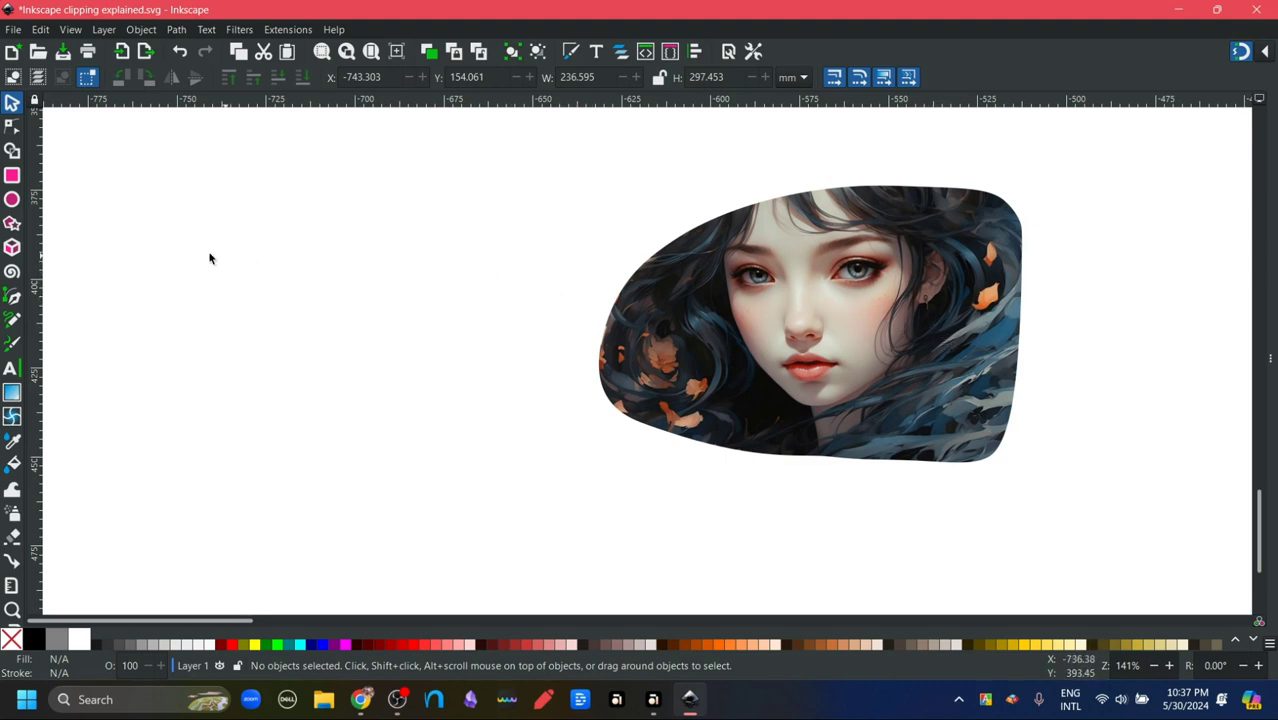
Step: Draw a blue ellipse about 58 by 54 mm beside the clipped portrait and expand the docked Layers and Objects view
left_click(12, 199)
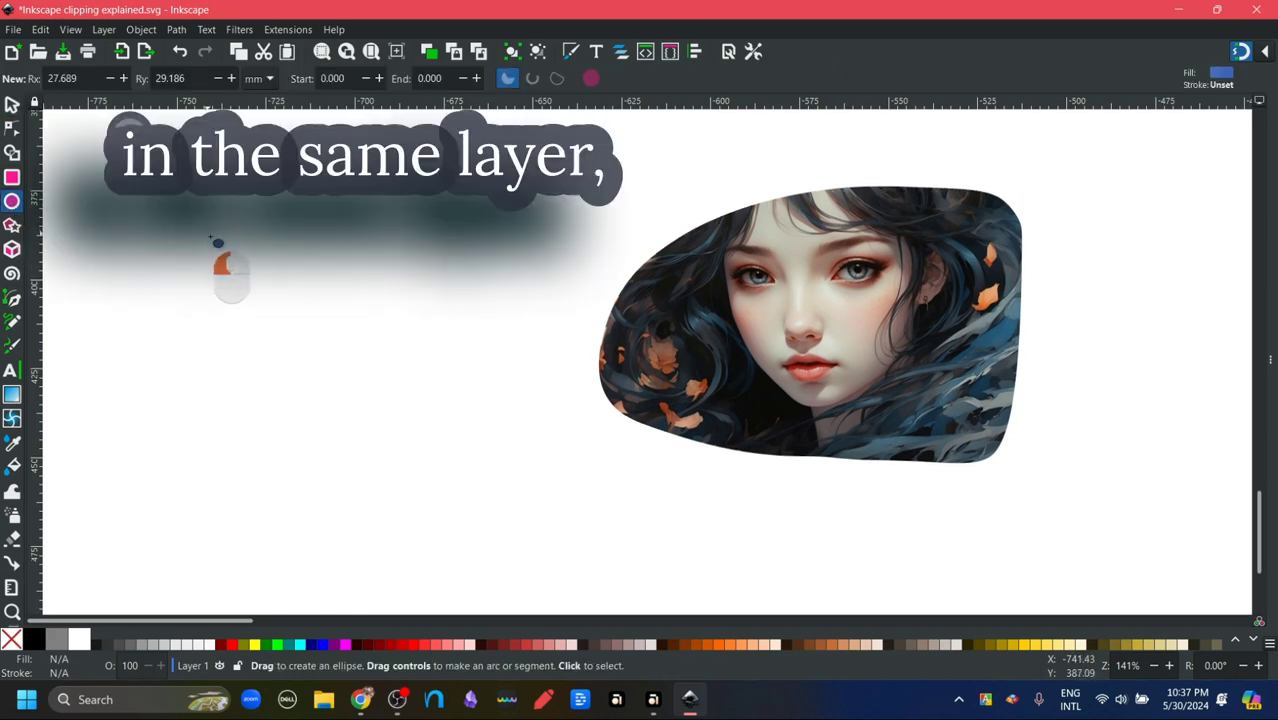
left_click_drag(210, 237, 411, 423)
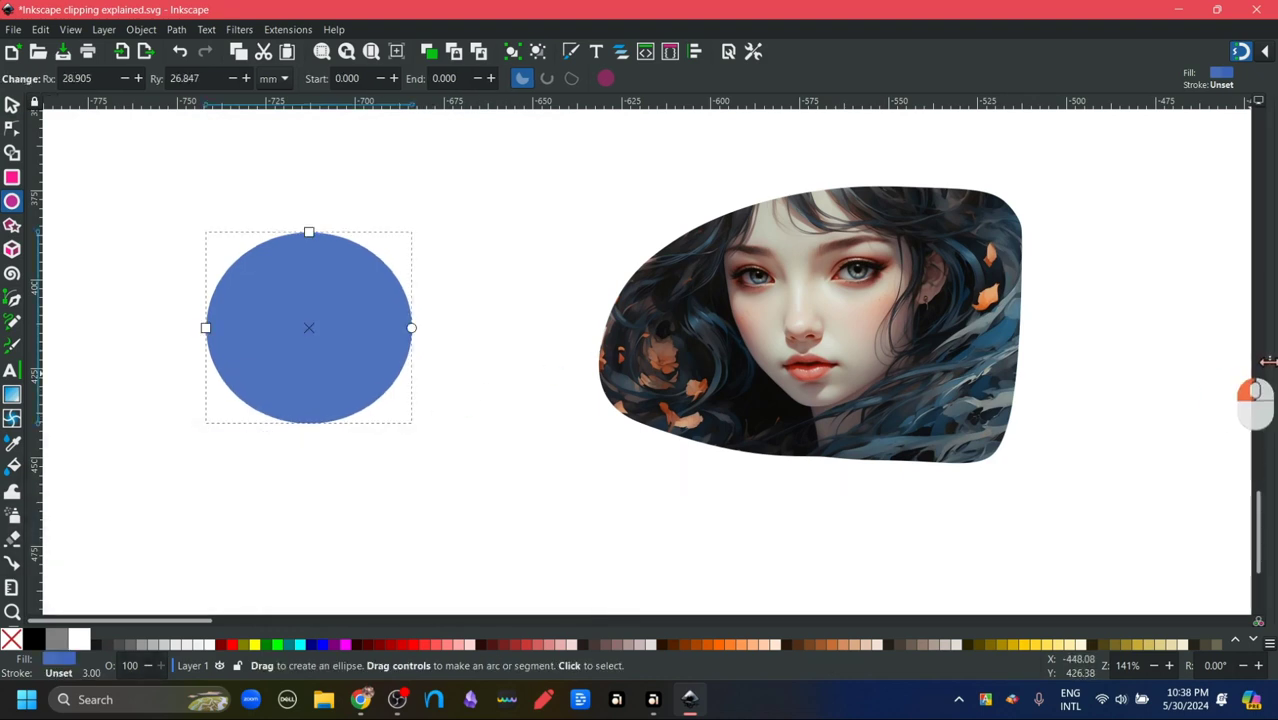
left_click_drag(1268, 361, 1090, 377)
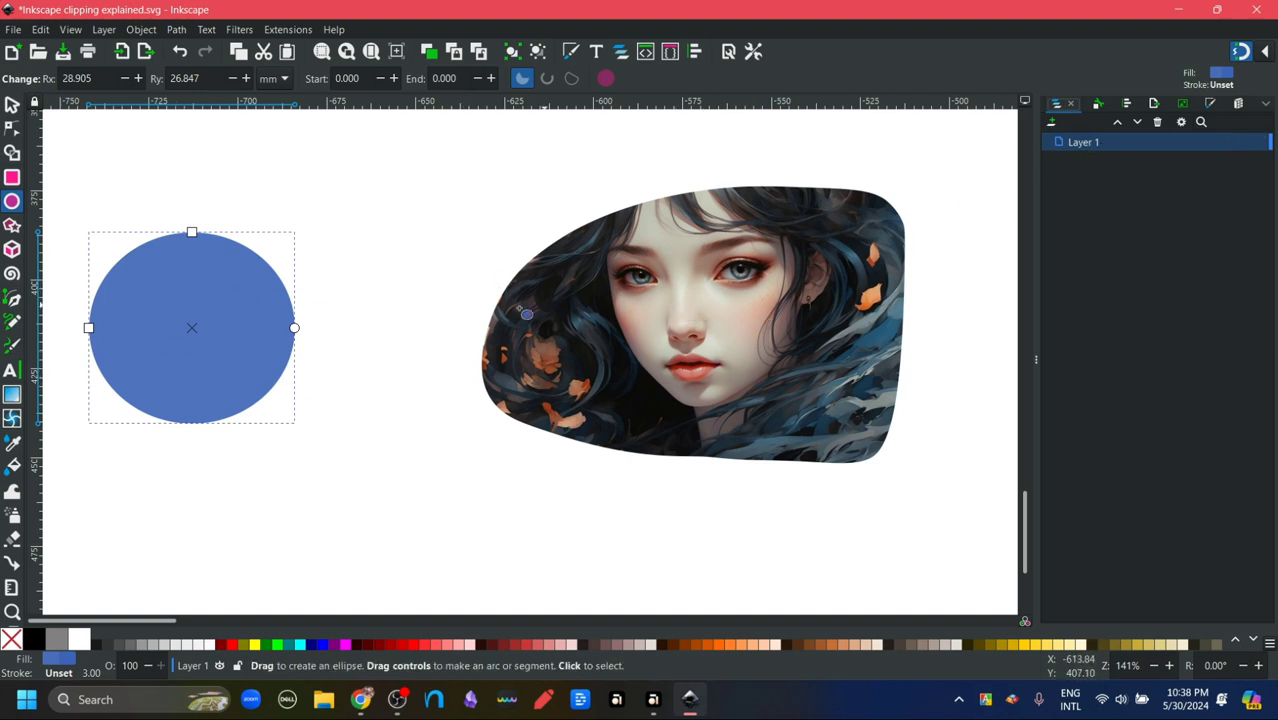
Step: Place the blue ellipse over the face in the clipped portrait and enlarge it to a circle about 81 mm across
left_click_drag(199, 350, 687, 317)
key("Delete")
left_click(12, 105)
left_click(195, 333)
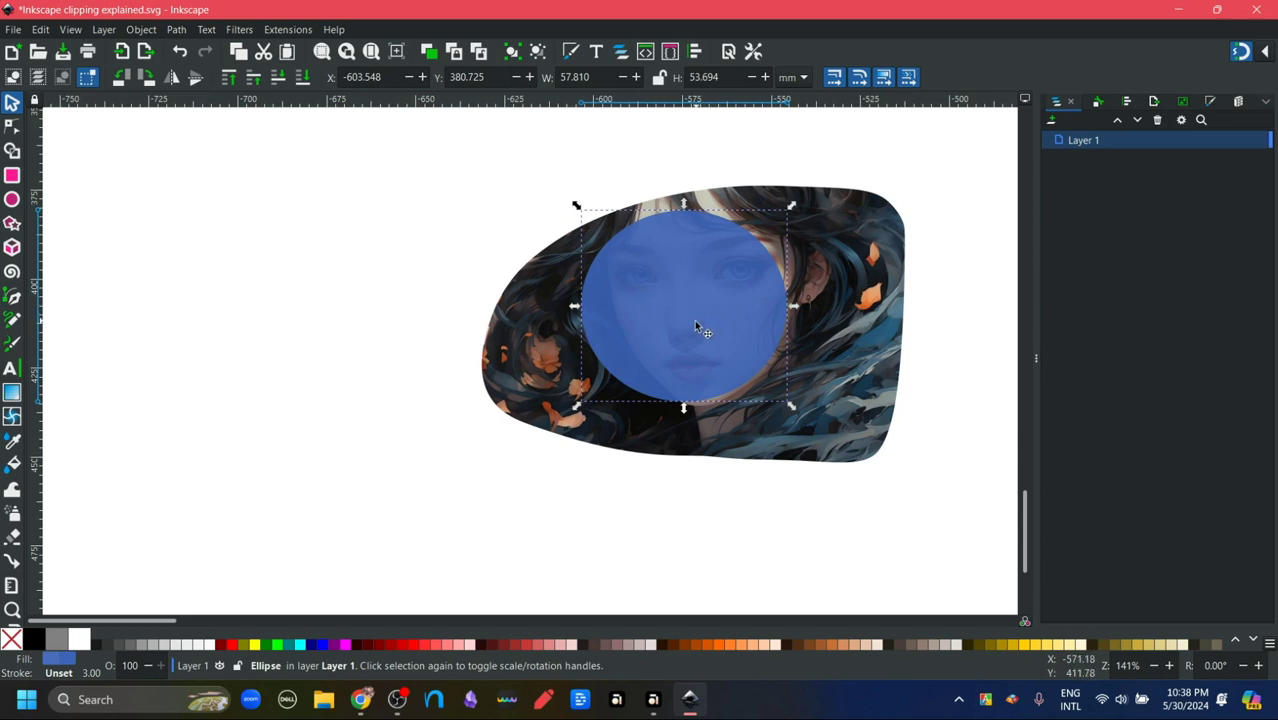
mouse_move(695, 325)
left_mouse_down()
mouse_move(681, 320)
mouse_move(686, 342)
left_mouse_up()
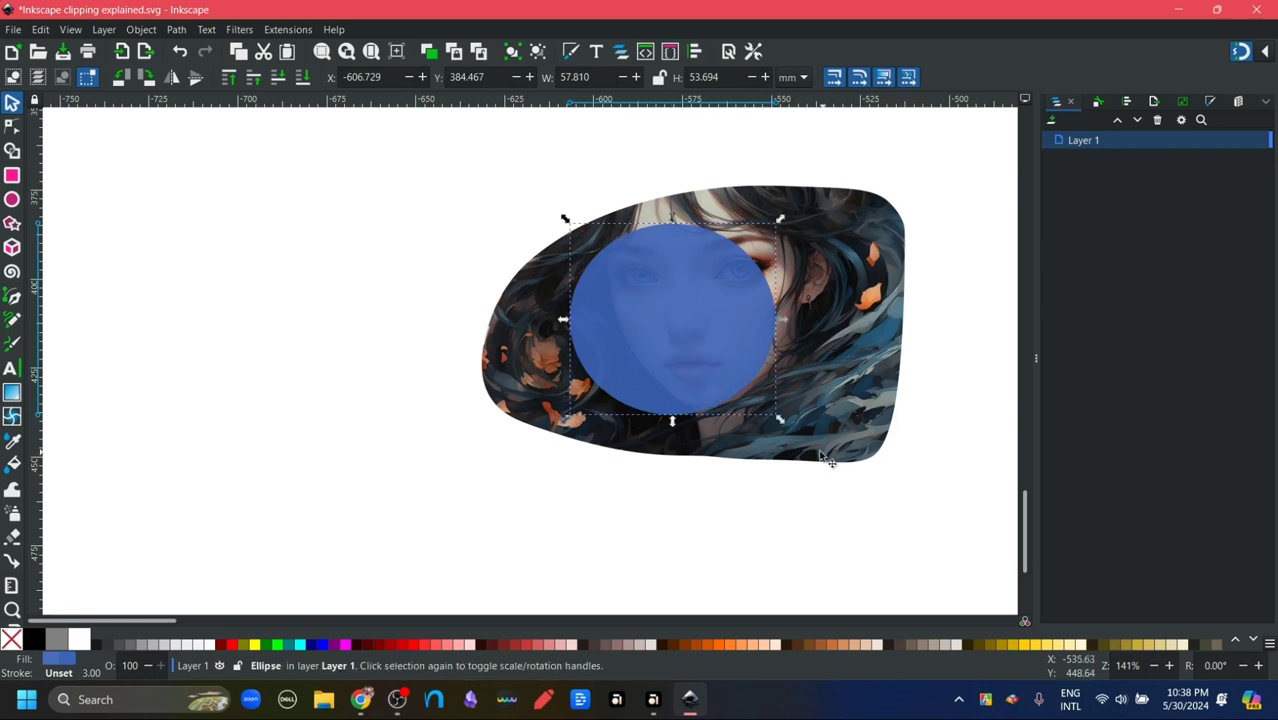
left_click_drag(781, 419, 864, 518)
mouse_move(709, 366)
left_mouse_down()
mouse_move(698, 348)
mouse_move(709, 349)
left_mouse_up()
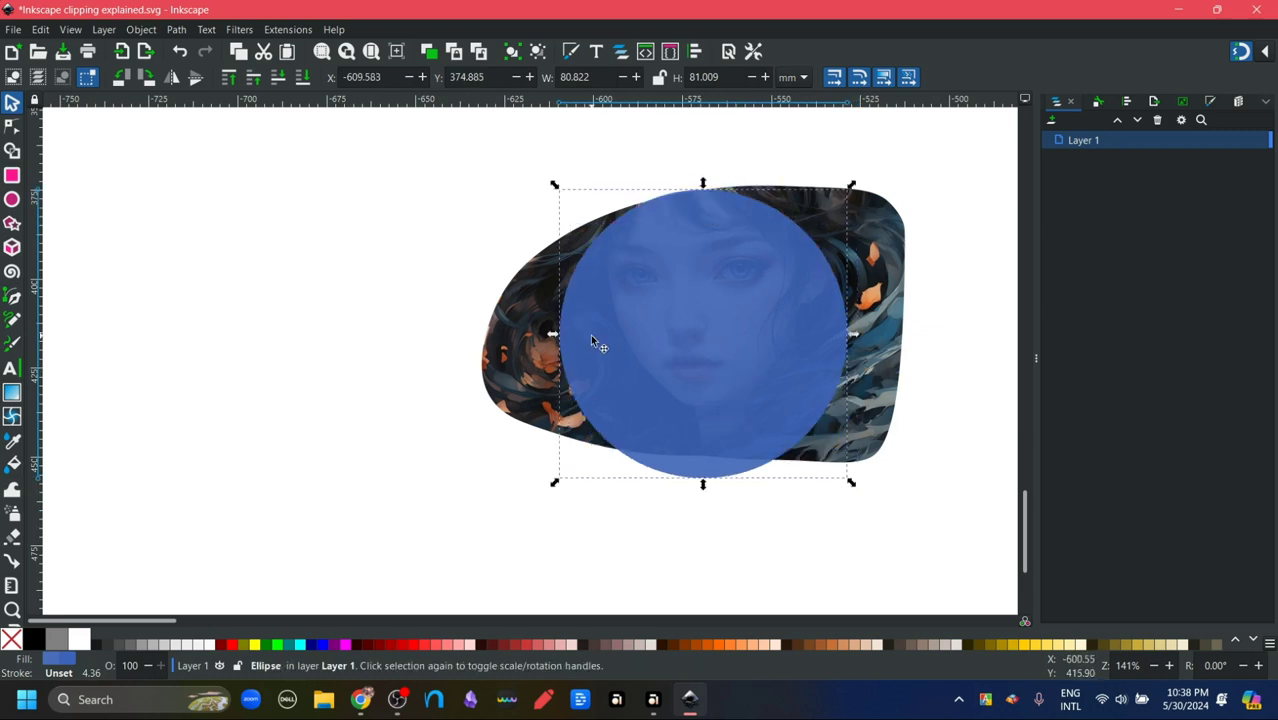
Step: Lower the blue circle behind the clipped portrait and shift it slightly so its edge shows above and below the portrait
left_click(141, 30)
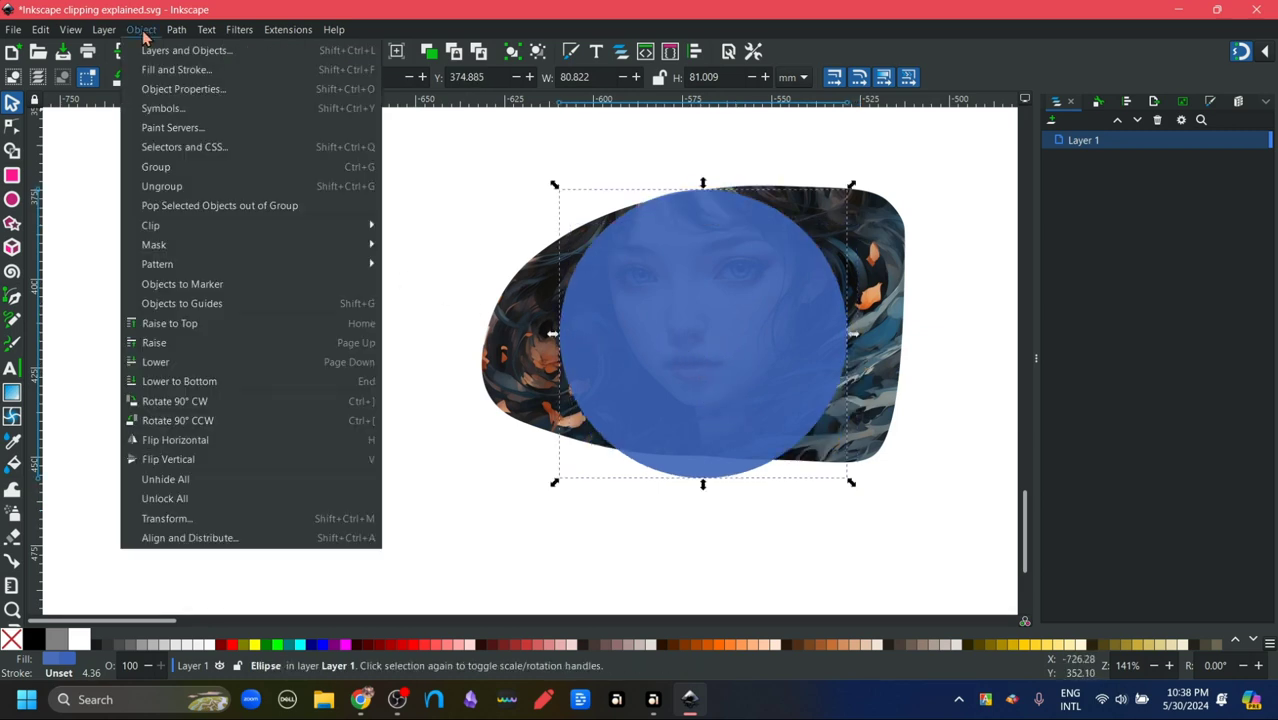
left_click(185, 367)
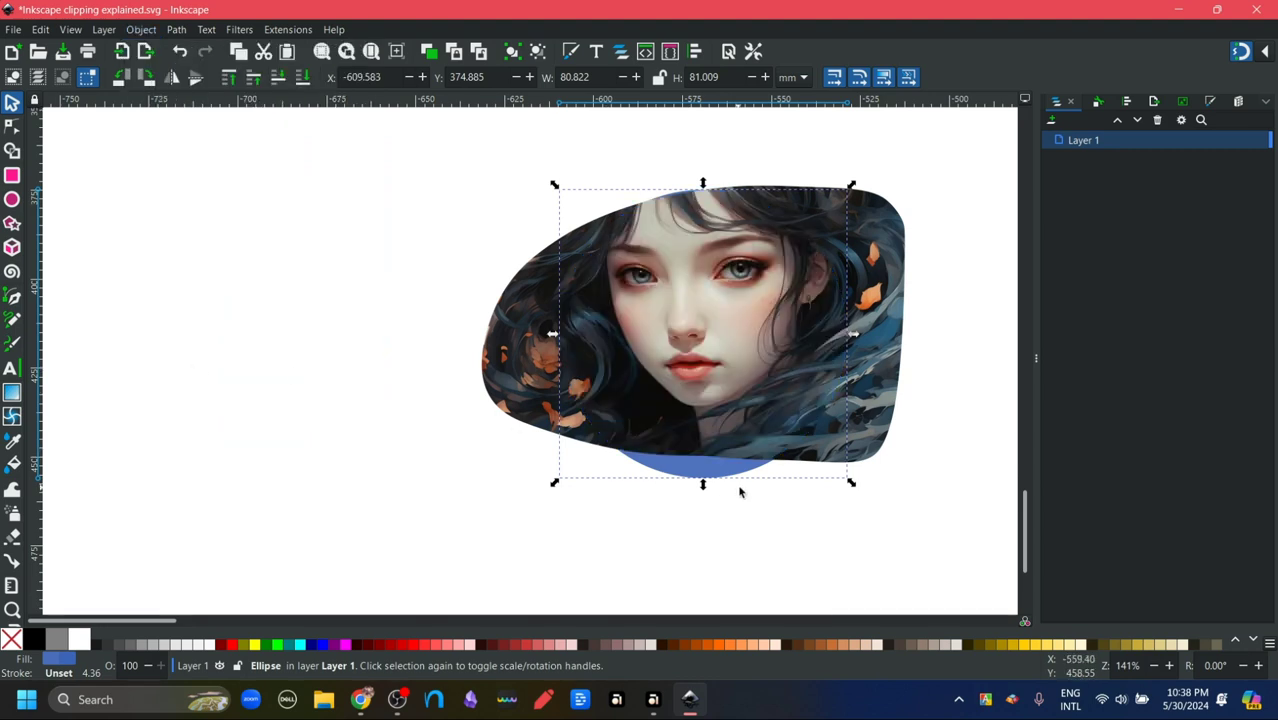
mouse_move(714, 478)
left_mouse_down()
mouse_move(706, 505)
mouse_move(705, 448)
mouse_move(700, 493)
mouse_move(696, 477)
left_mouse_up()
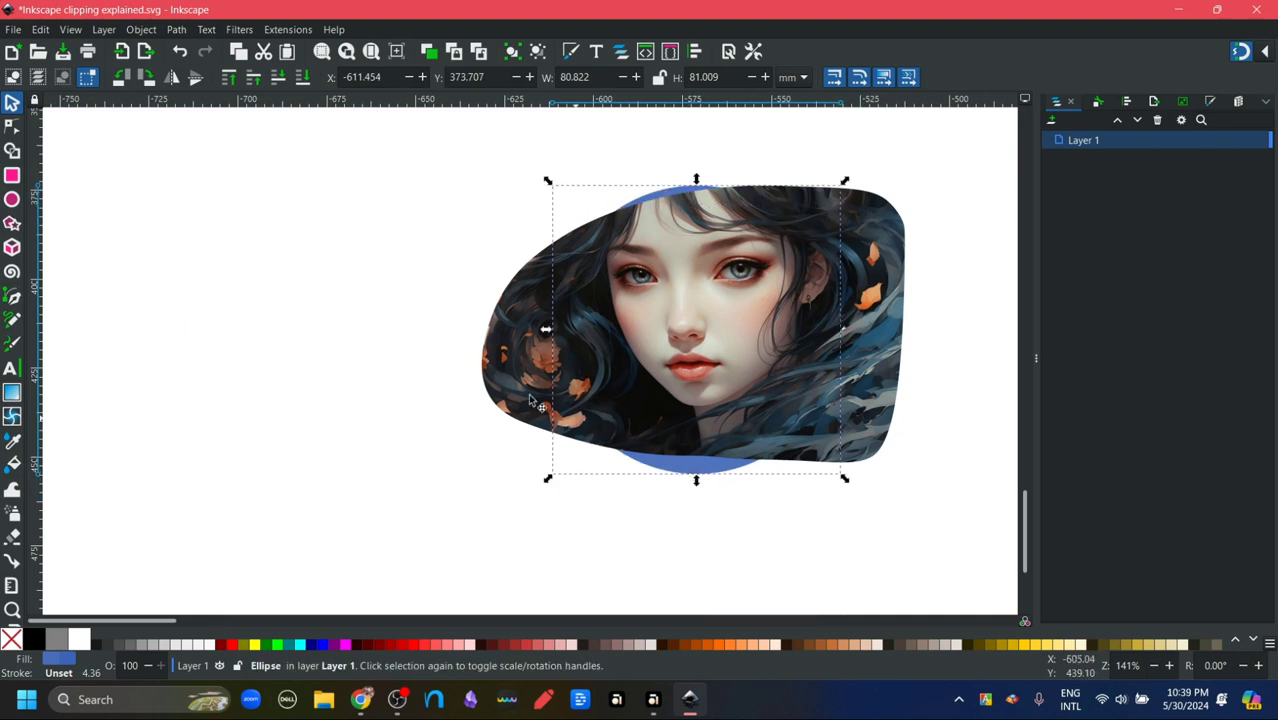
Step: Raise the blue circle to the top of the stacking order
left_click(143, 31)
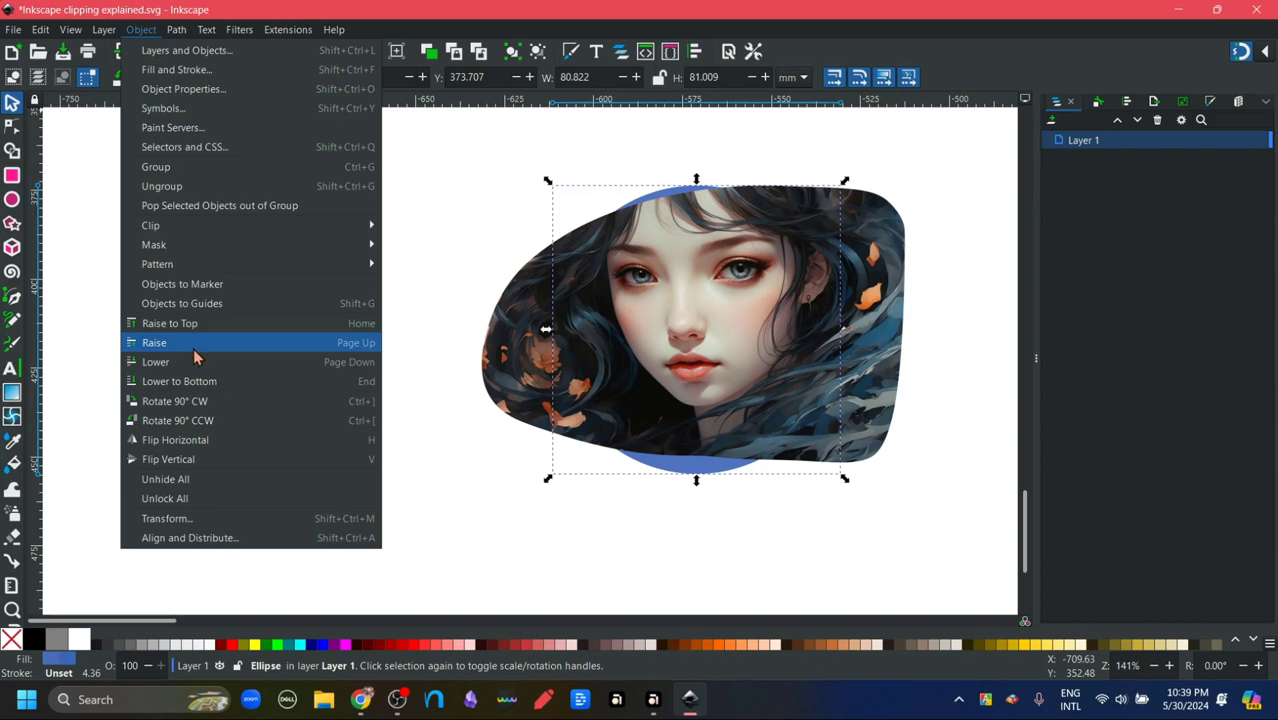
left_click(143, 31)
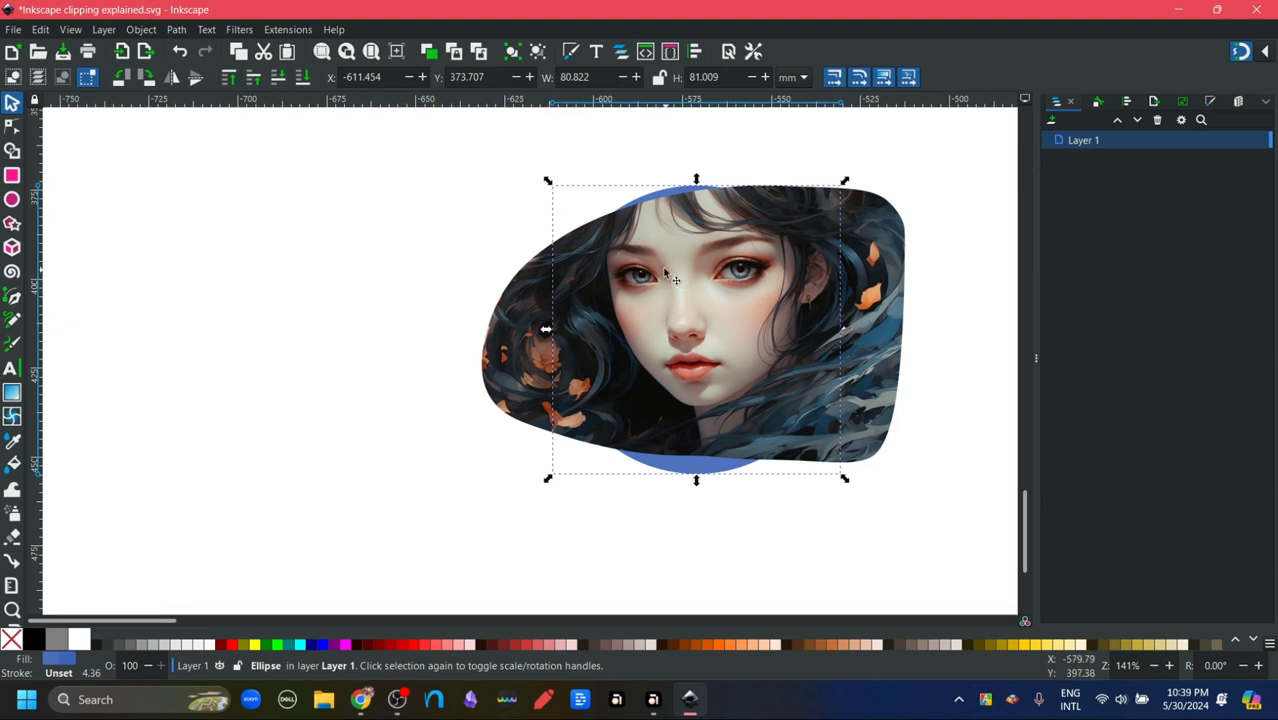
left_click(229, 79)
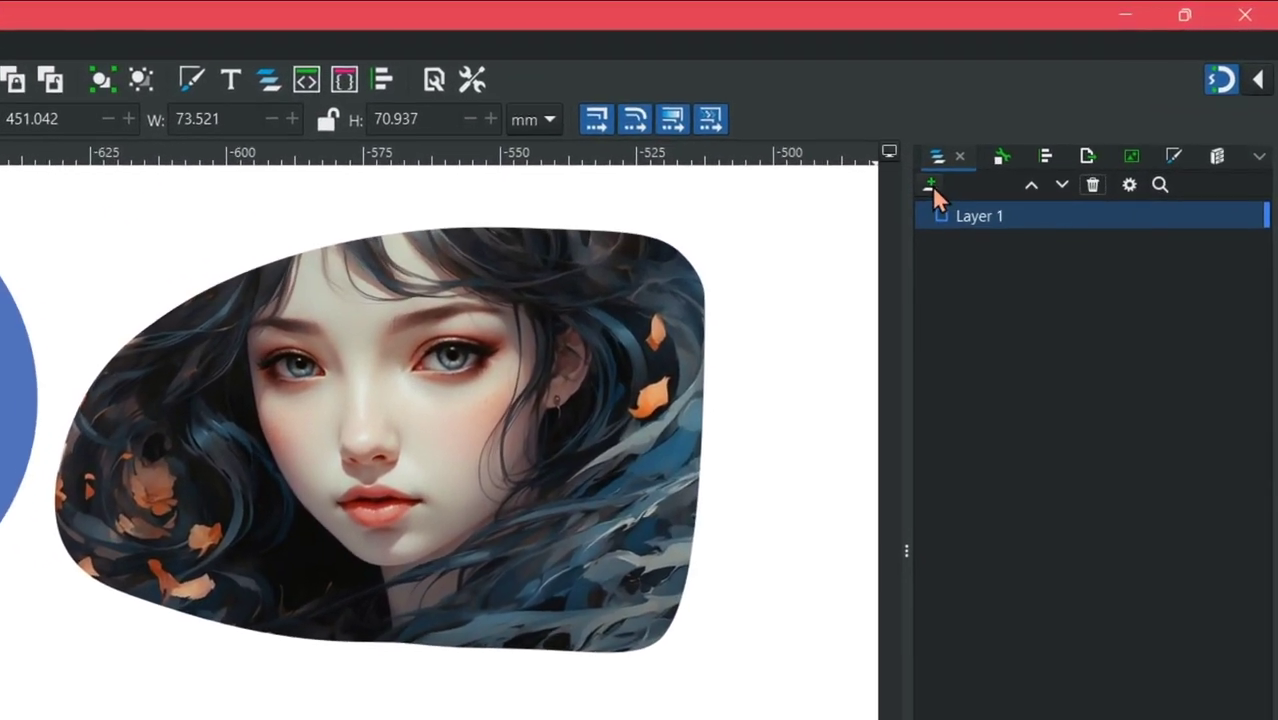
Step: Add a layer named Layer 2 below the current layer and select it
left_click(930, 187)
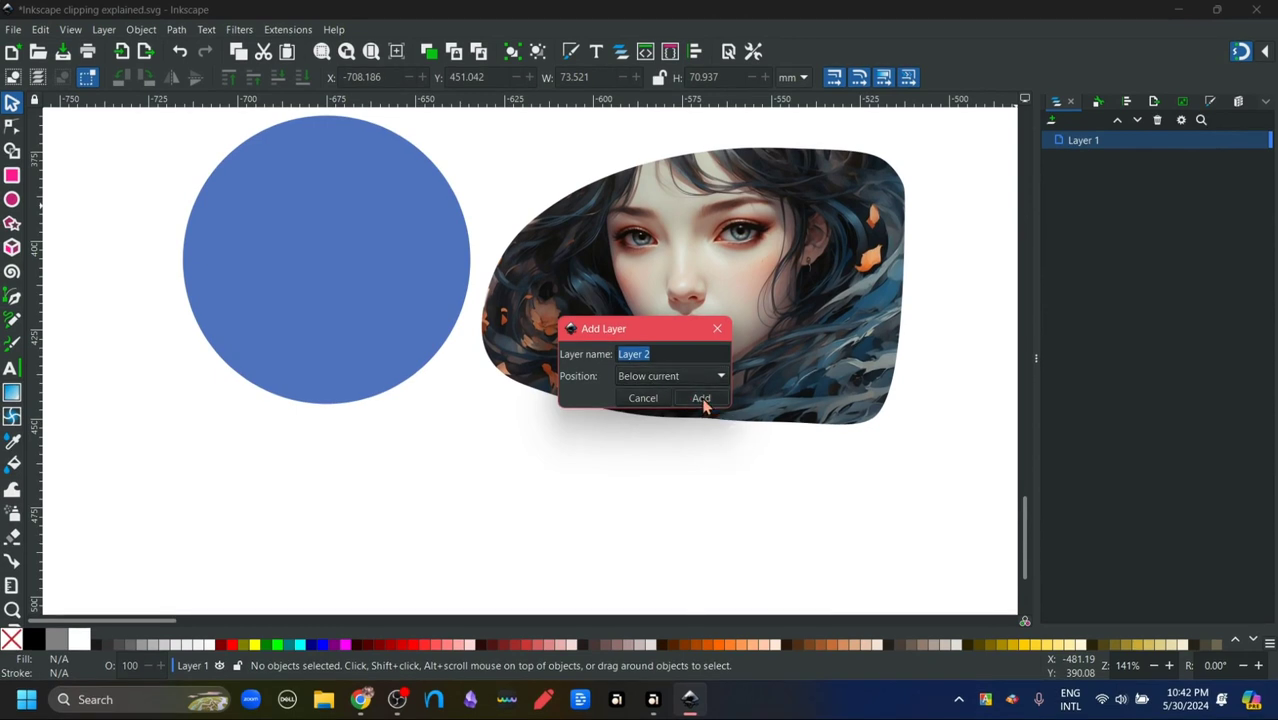
left_click(702, 400)
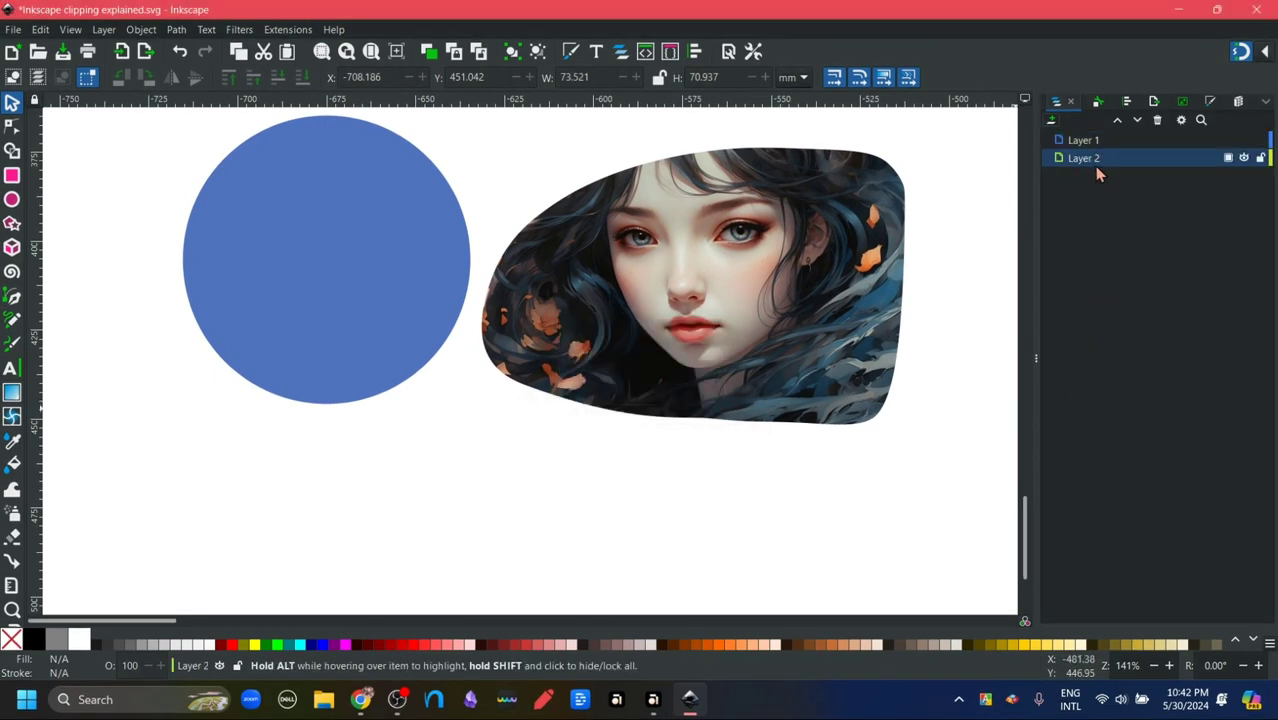
left_click(1128, 163)
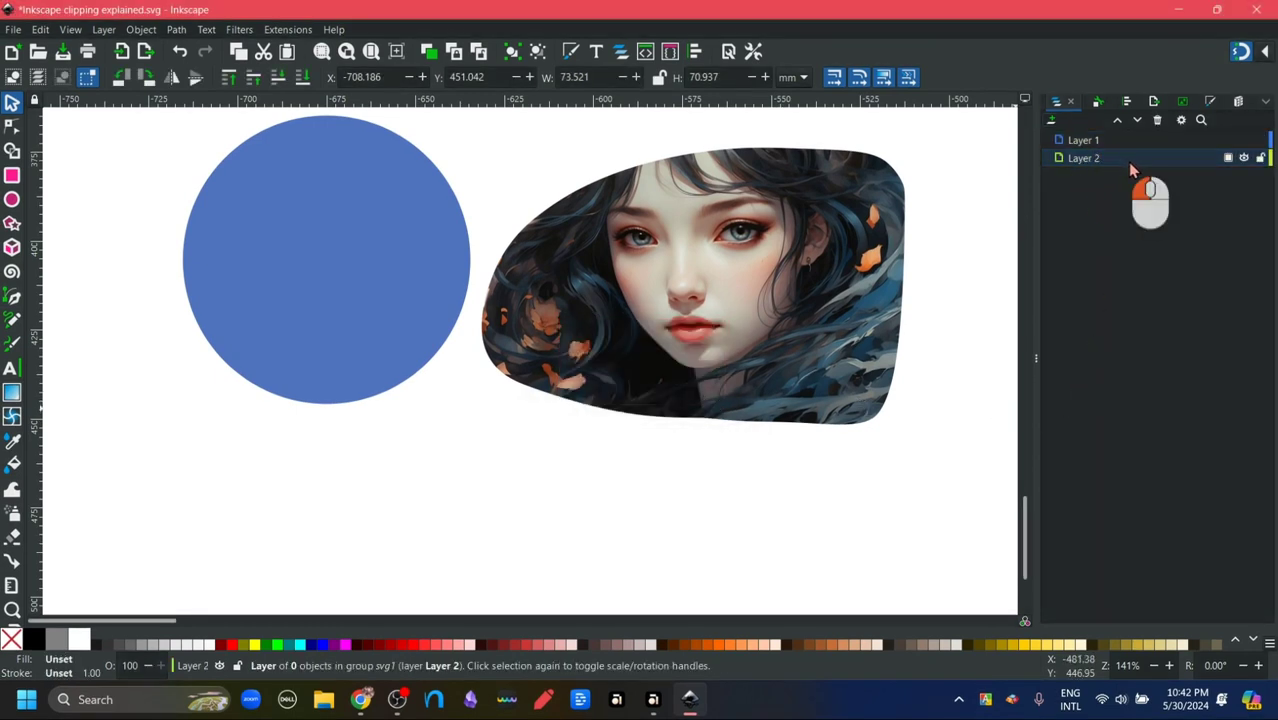
Step: Draw a rounded 10-corner star about 55 mm wide on Layer 2 and move it below the blue circle
left_click(12, 225)
left_click_drag(135, 416, 217, 476)
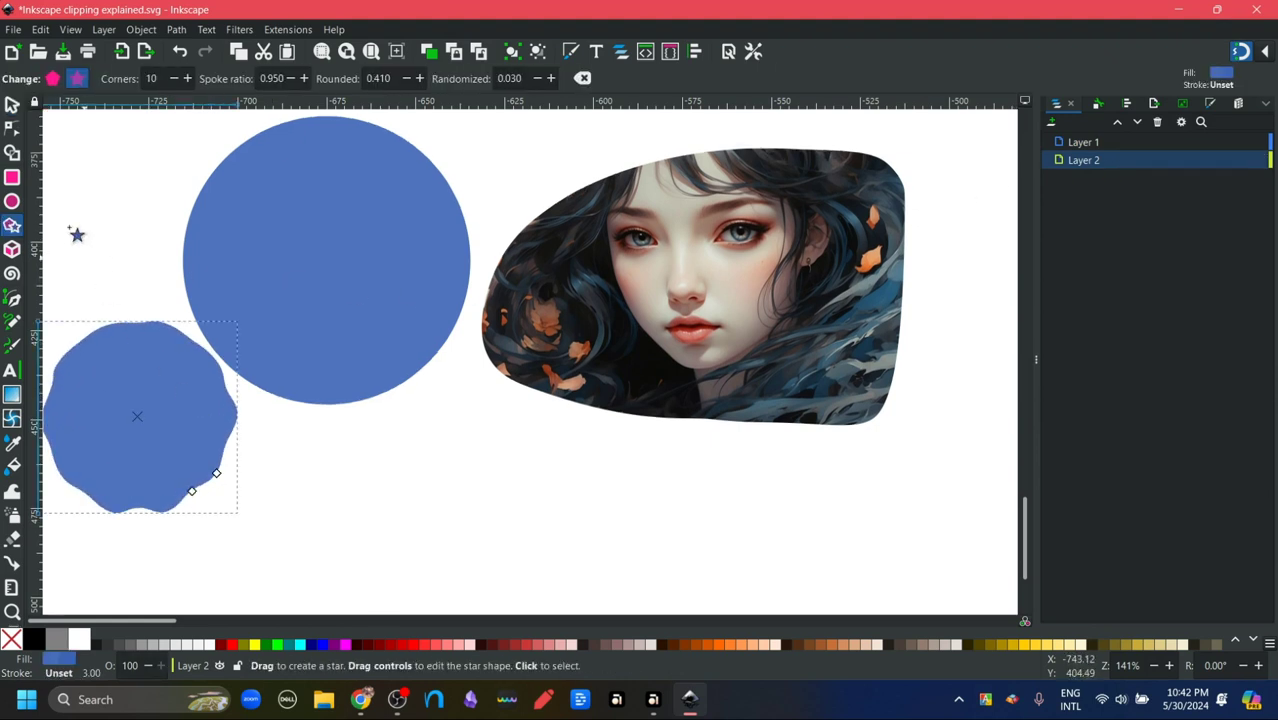
left_click(11, 104)
left_click_drag(129, 410, 288, 532)
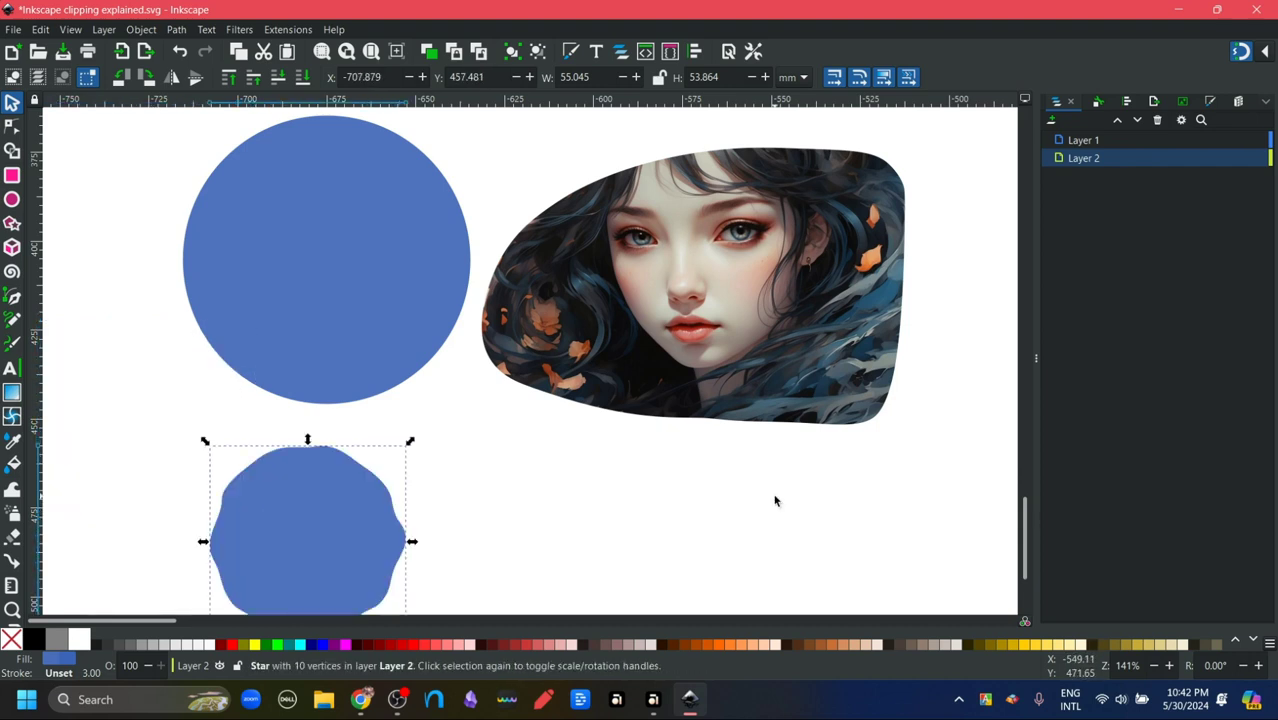
scroll(775, 500, "down", 2)
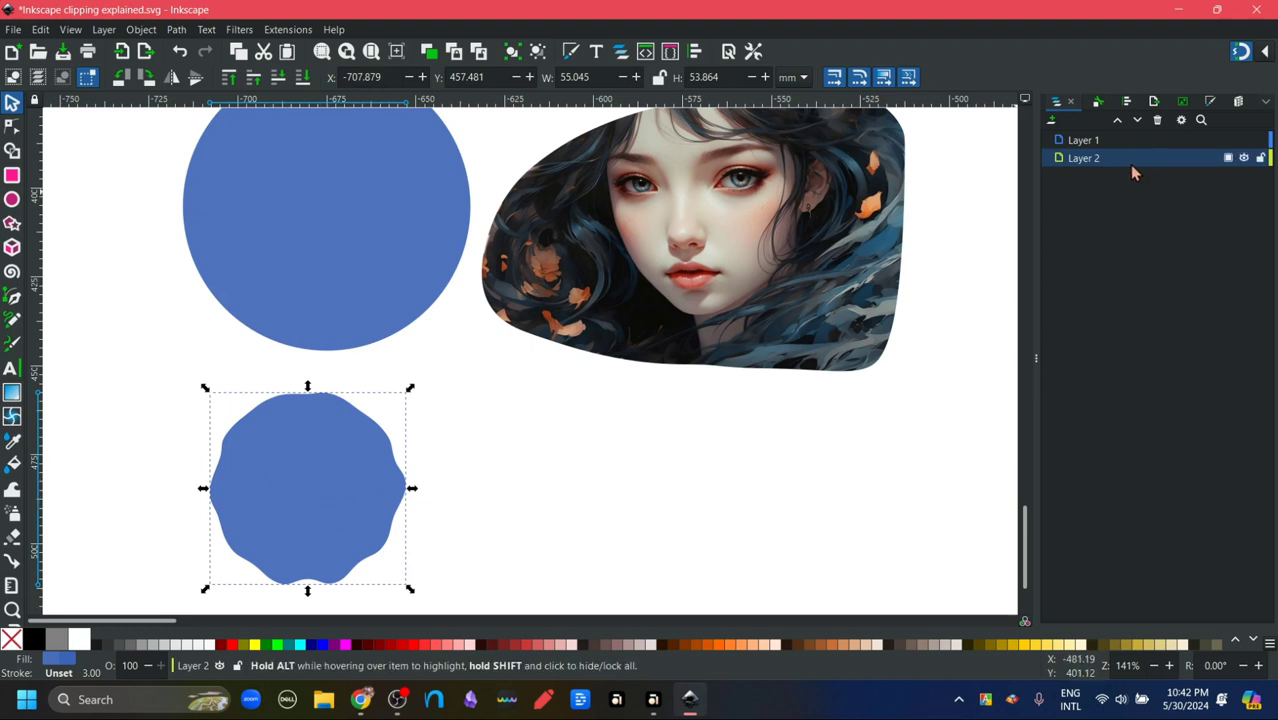
Step: Move the star onto the clipped portrait's area and shift the portrait about 8 mm right and 5 mm down
left_click_drag(321, 494, 713, 257)
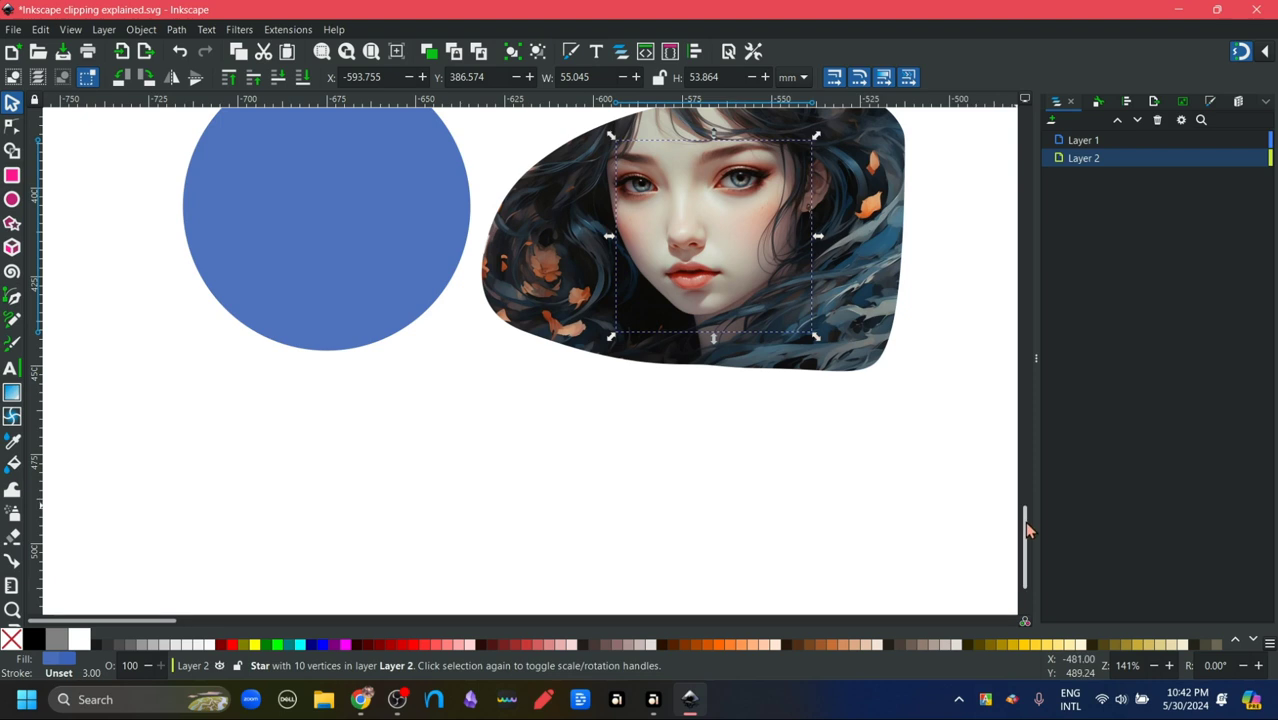
left_click_drag(1027, 526, 1029, 506)
left_click_drag(731, 357, 760, 373)
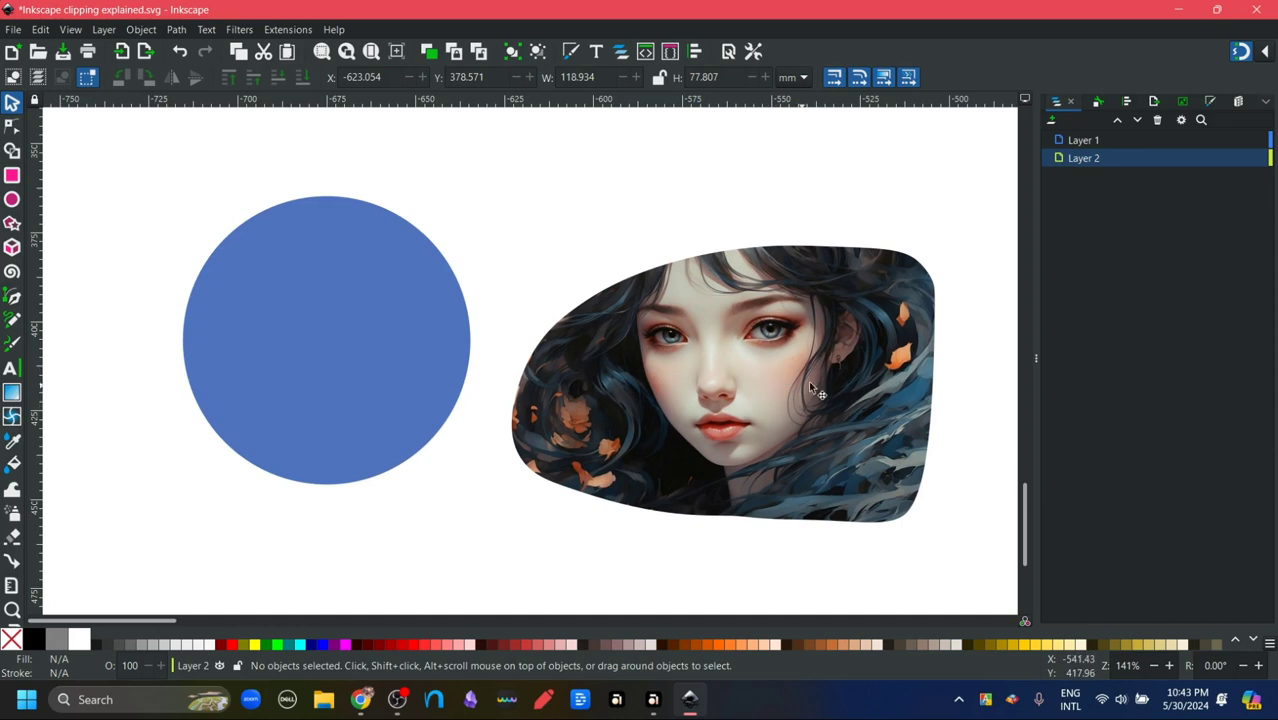
Step: Reduce the clipped portrait's opacity to about 65% and shift it about 3 mm left and 1 mm up
left_click(744, 362)
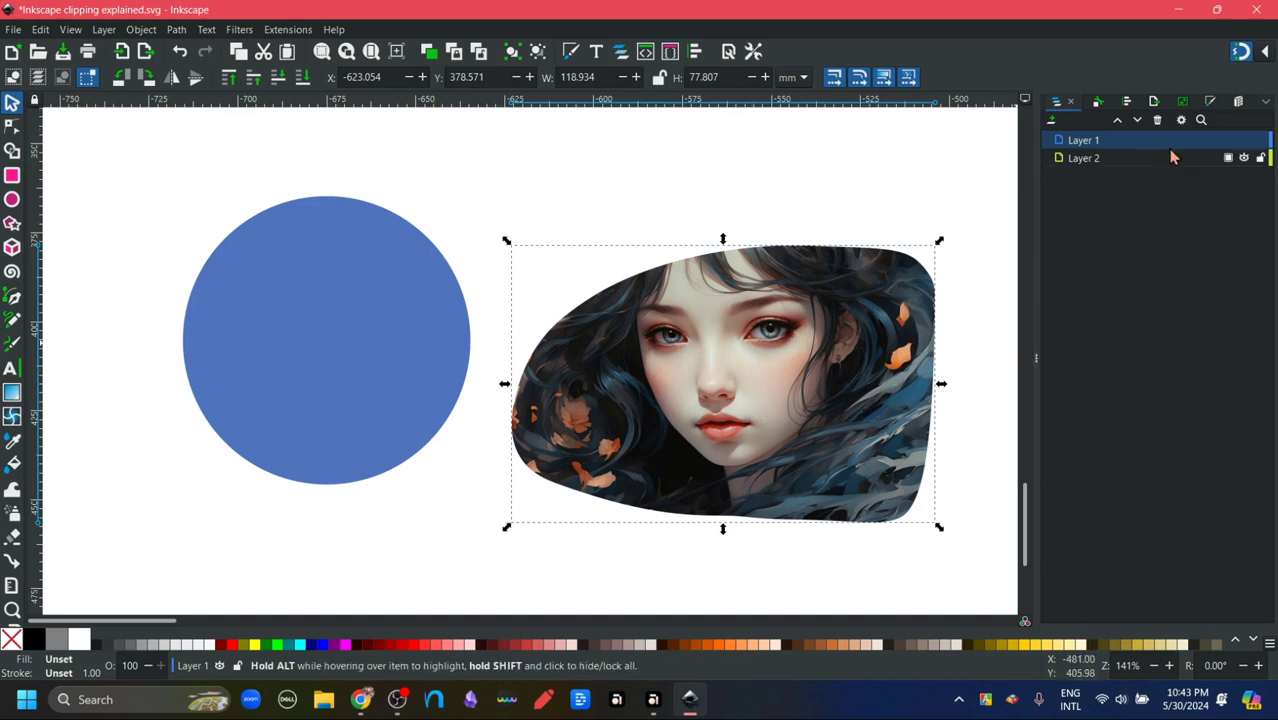
left_click(1210, 102)
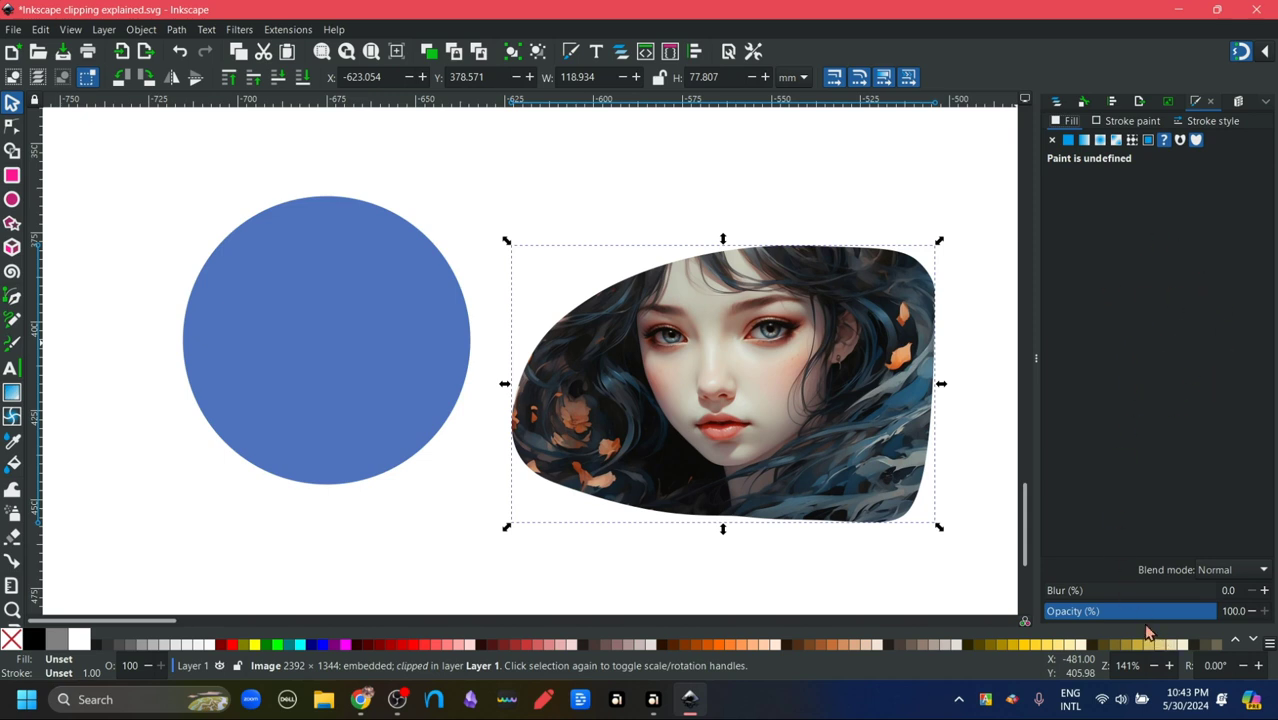
left_click_drag(1220, 614, 1155, 613)
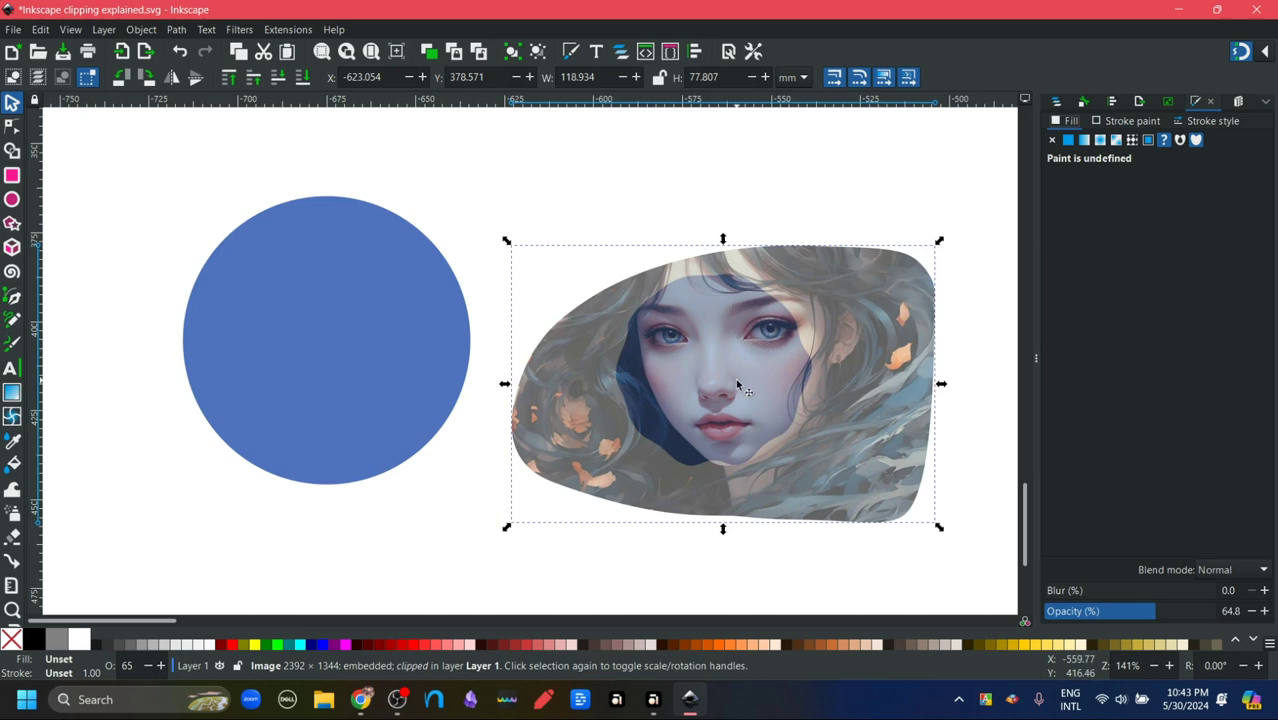
left_click_drag(736, 383, 706, 381)
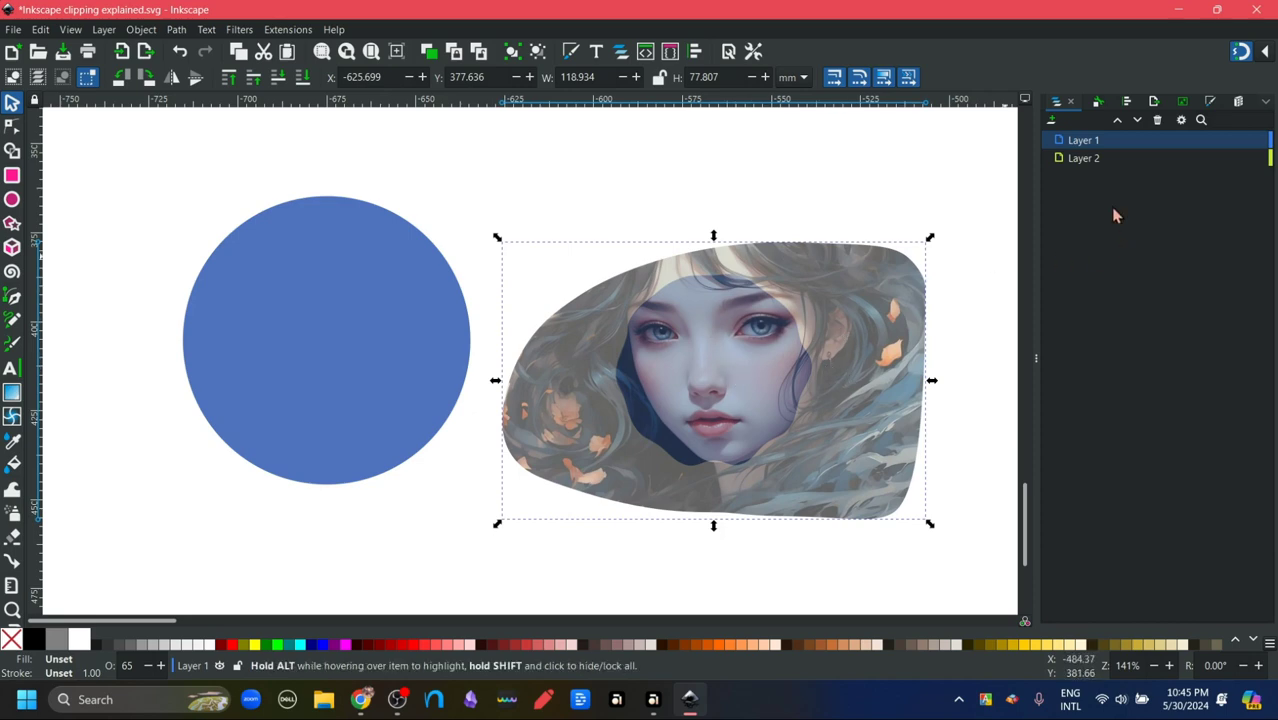
Step: Raise Layer 2 above Layer 1 and clip the portrait to the shape of the blue star
left_click(1103, 159)
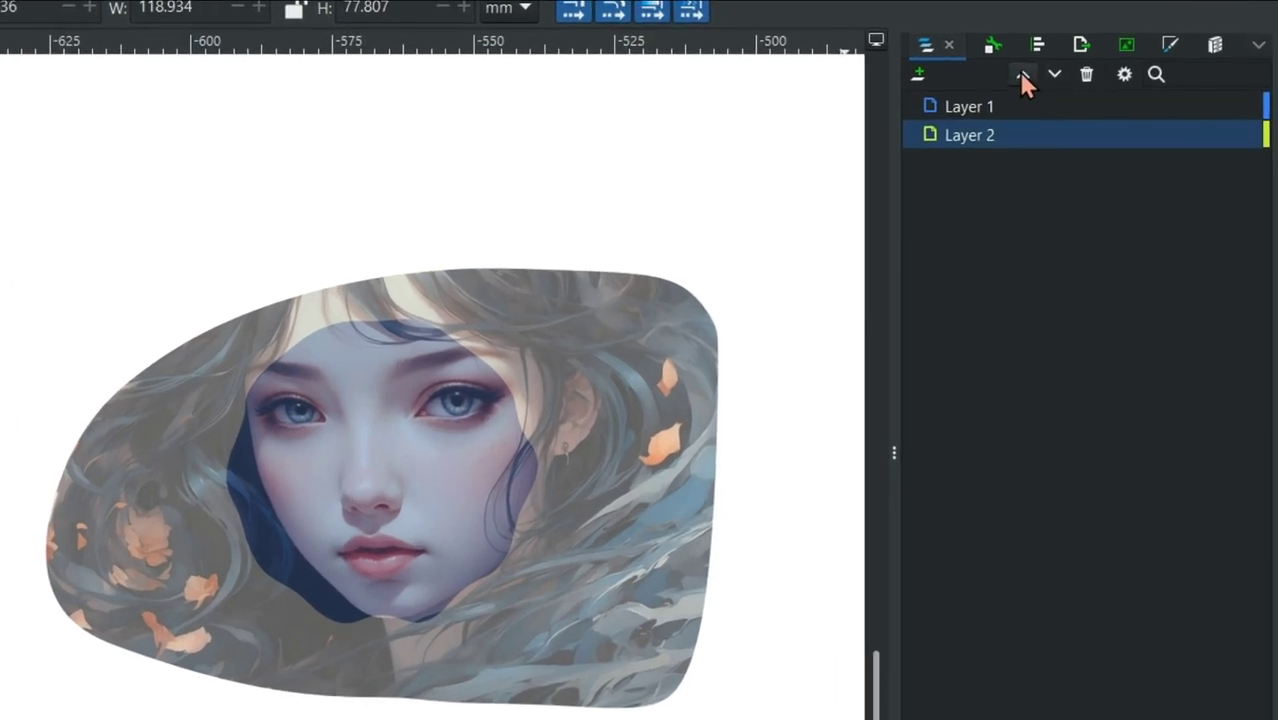
left_click(1022, 74)
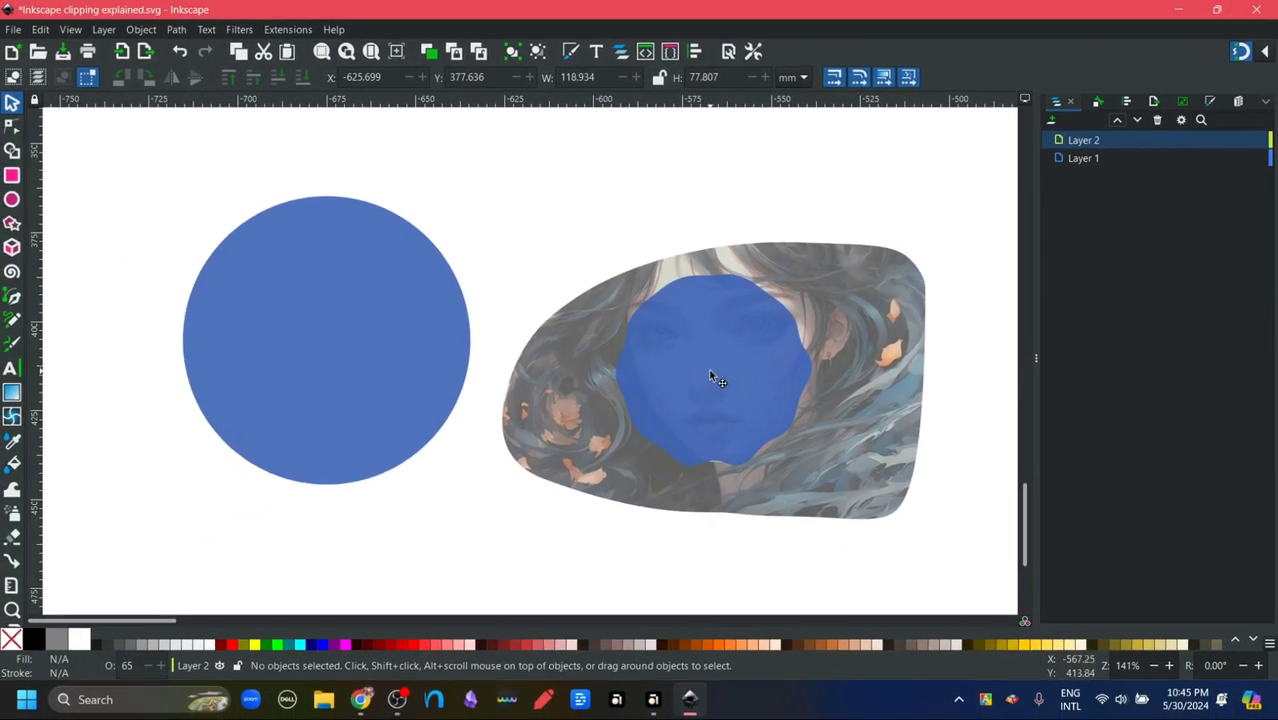
left_click(710, 377)
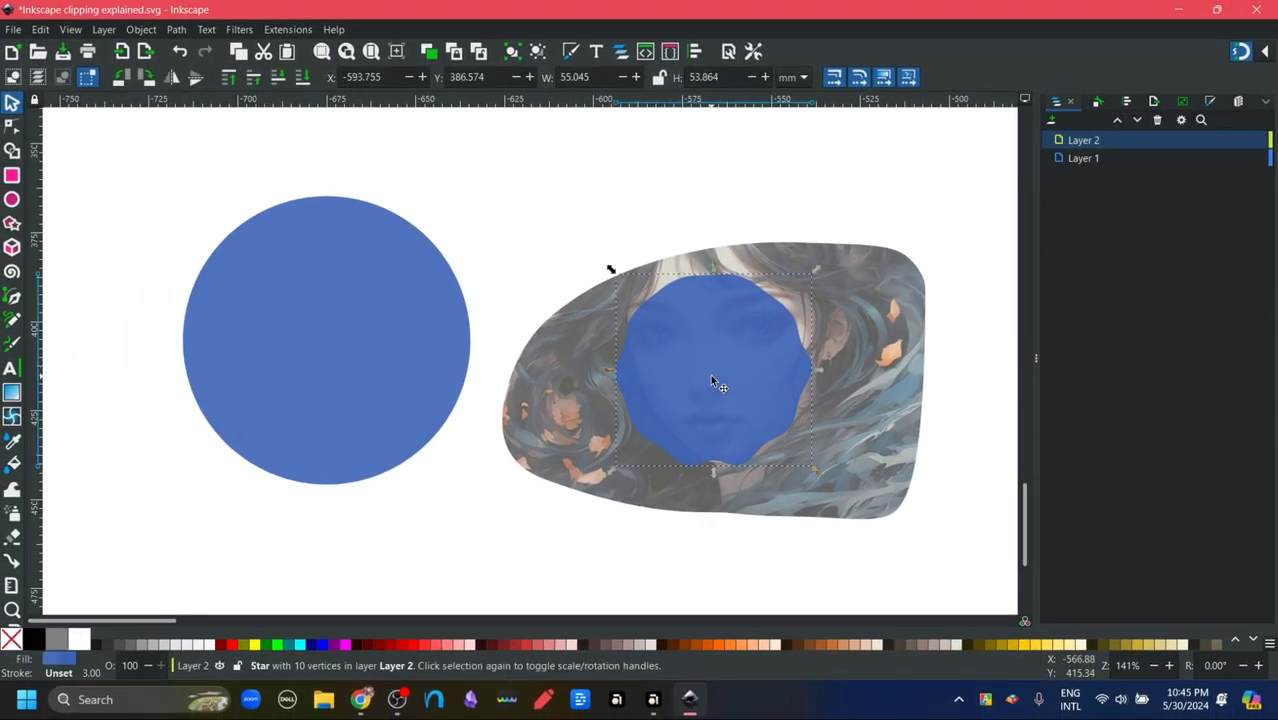
left_click(873, 376, "shift")
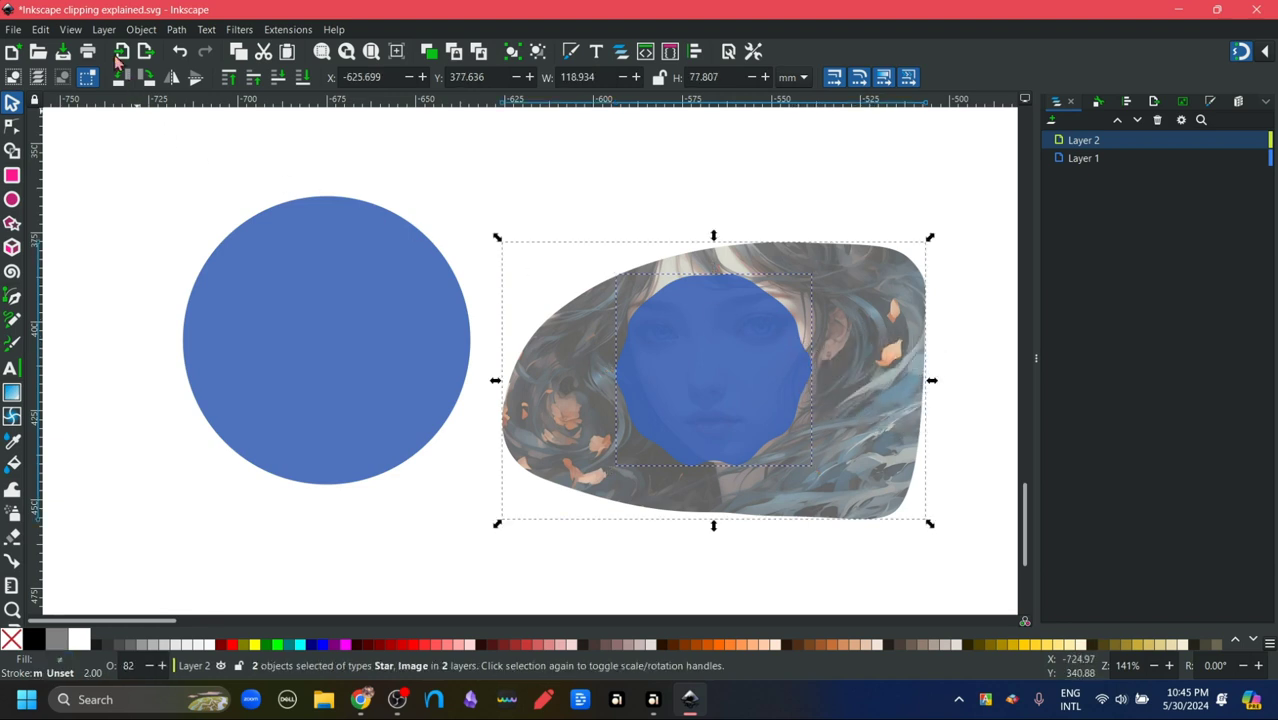
left_click(143, 30)
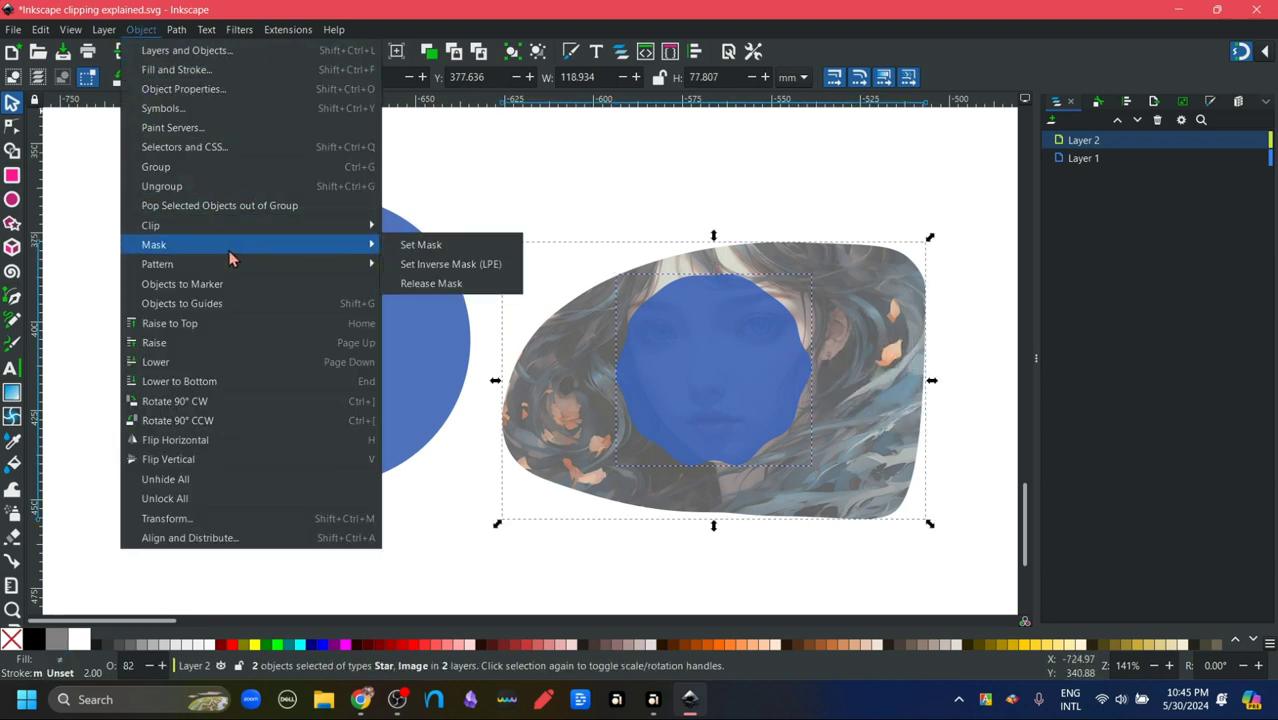
mouse_move(240, 228)
left_click(420, 228)
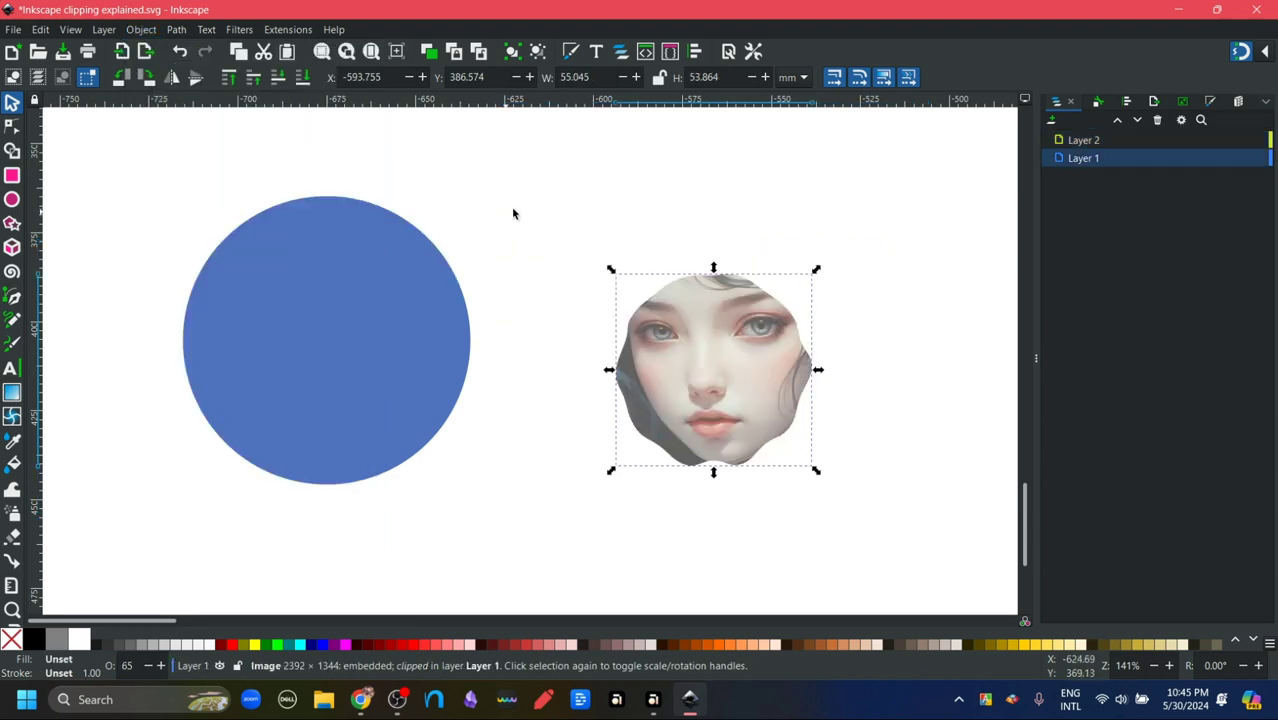